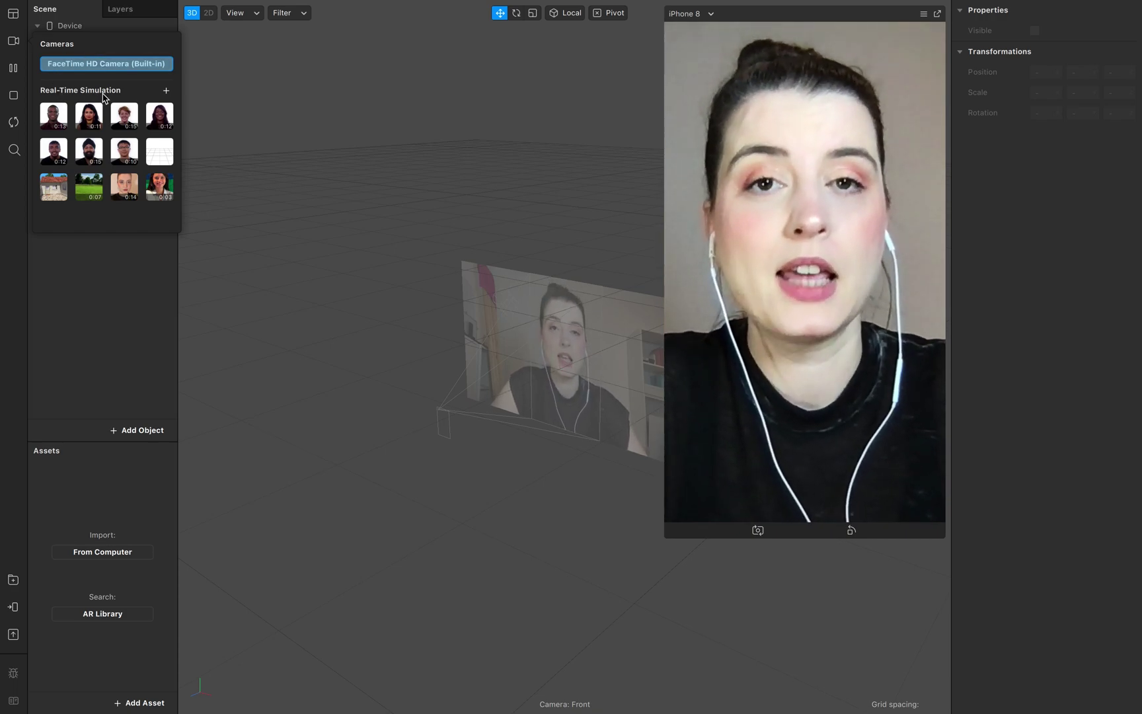
# Preview the custom park and portrait simulation videos, and return to the FaceTime HD Camera feed.
pyautogui.click(90, 190)
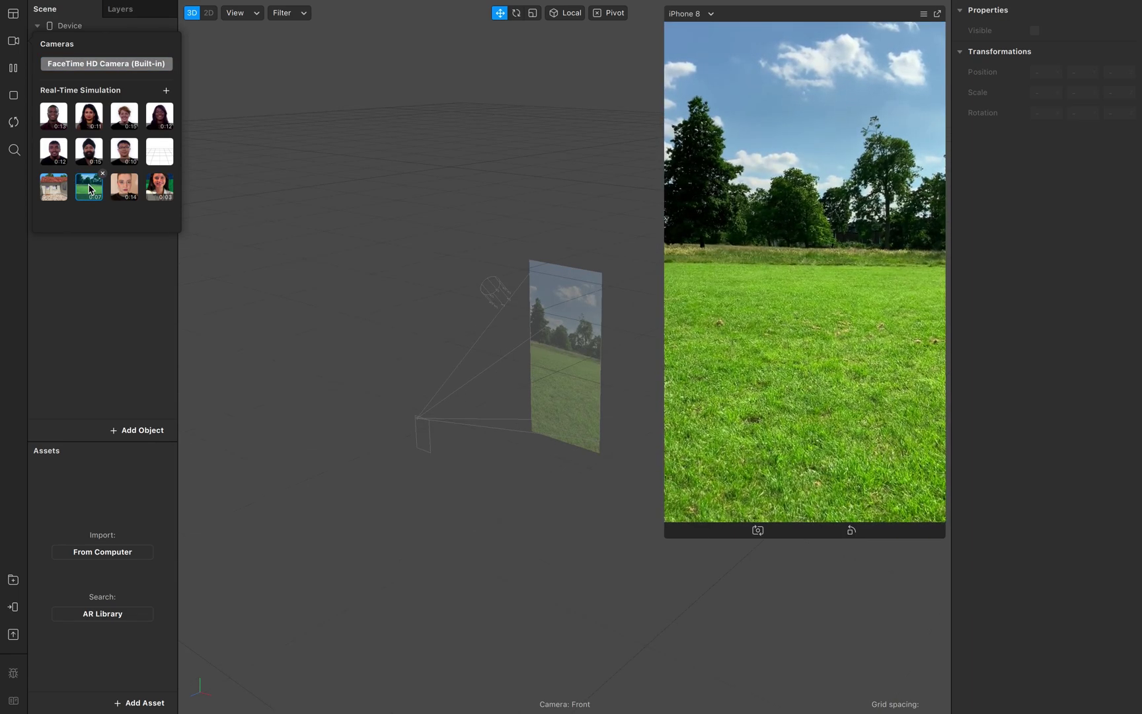
pyautogui.click(125, 193)
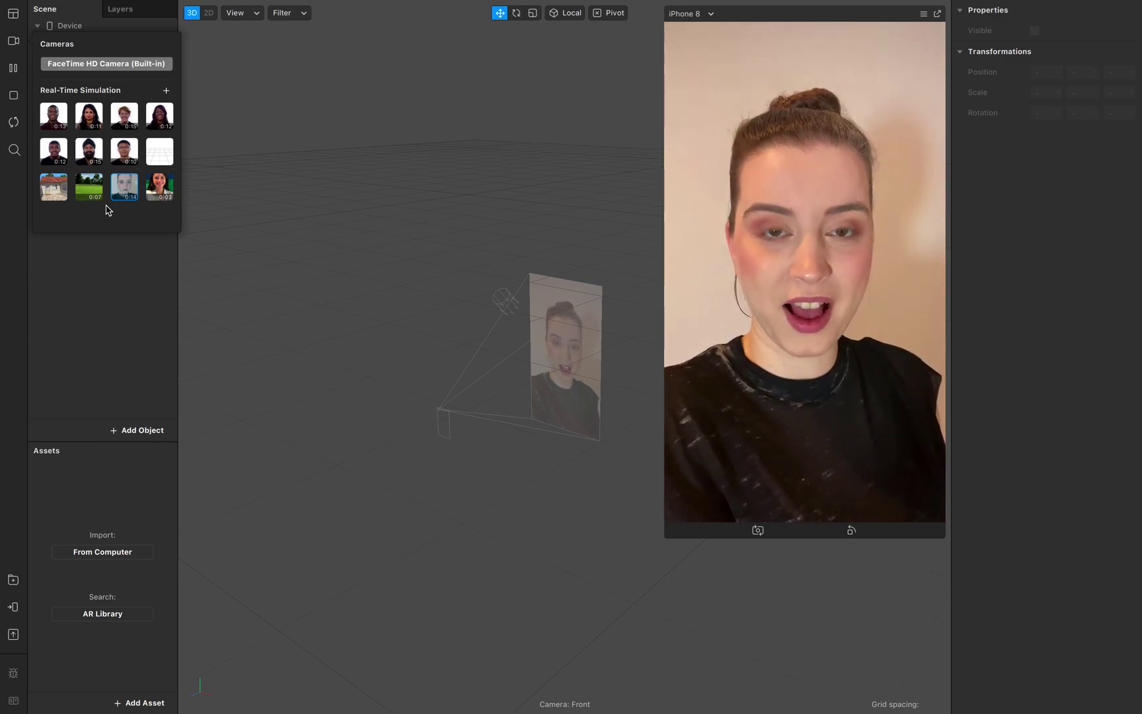
pyautogui.click(100, 59)
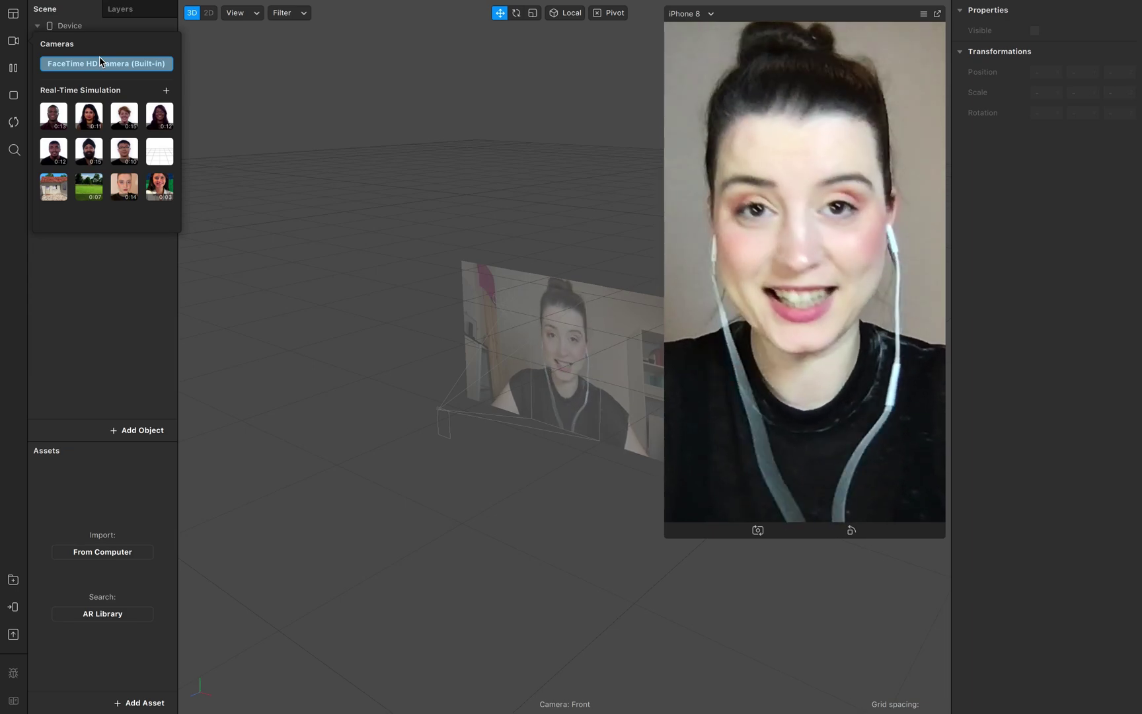
pyautogui.click(983, 652)
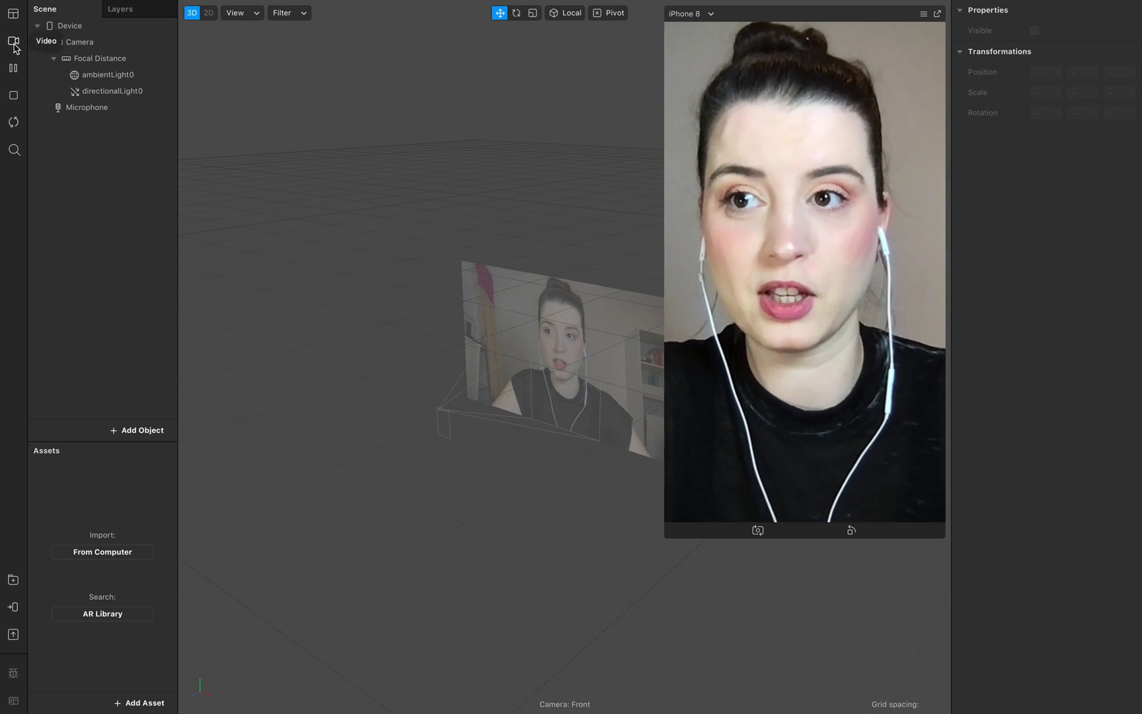
# Preview the built-in people videos one after another as the real-time simulation source.
pyautogui.click(14, 43)
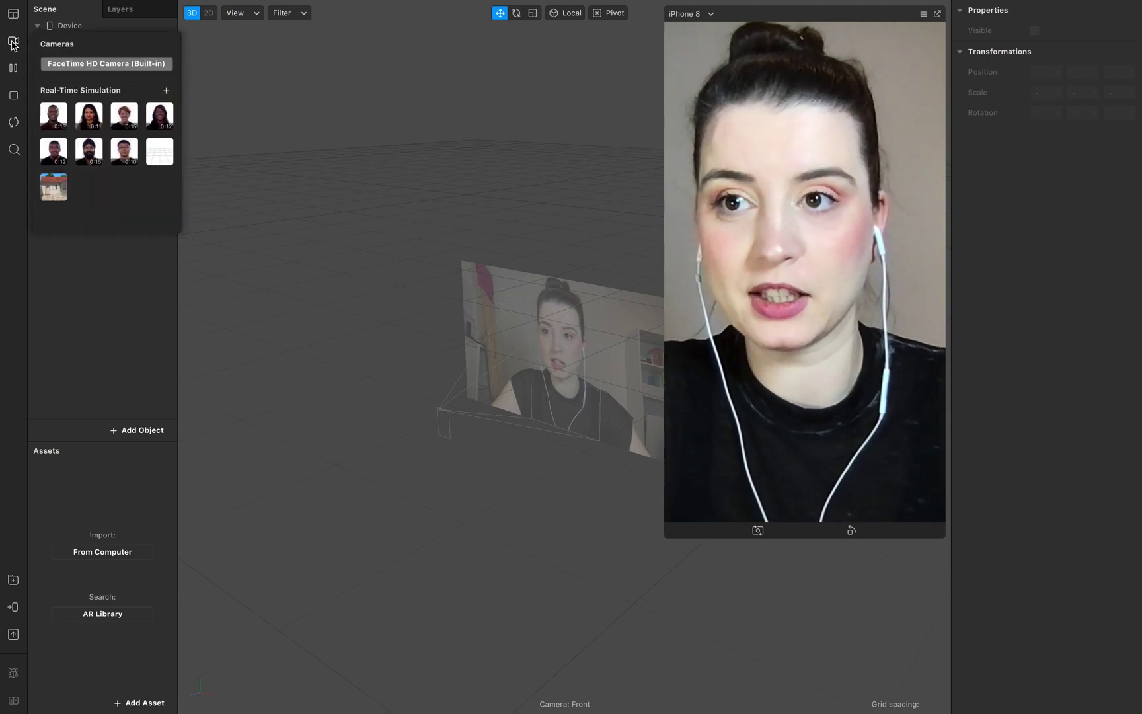
pyautogui.click(53, 116)
pyautogui.click(91, 126)
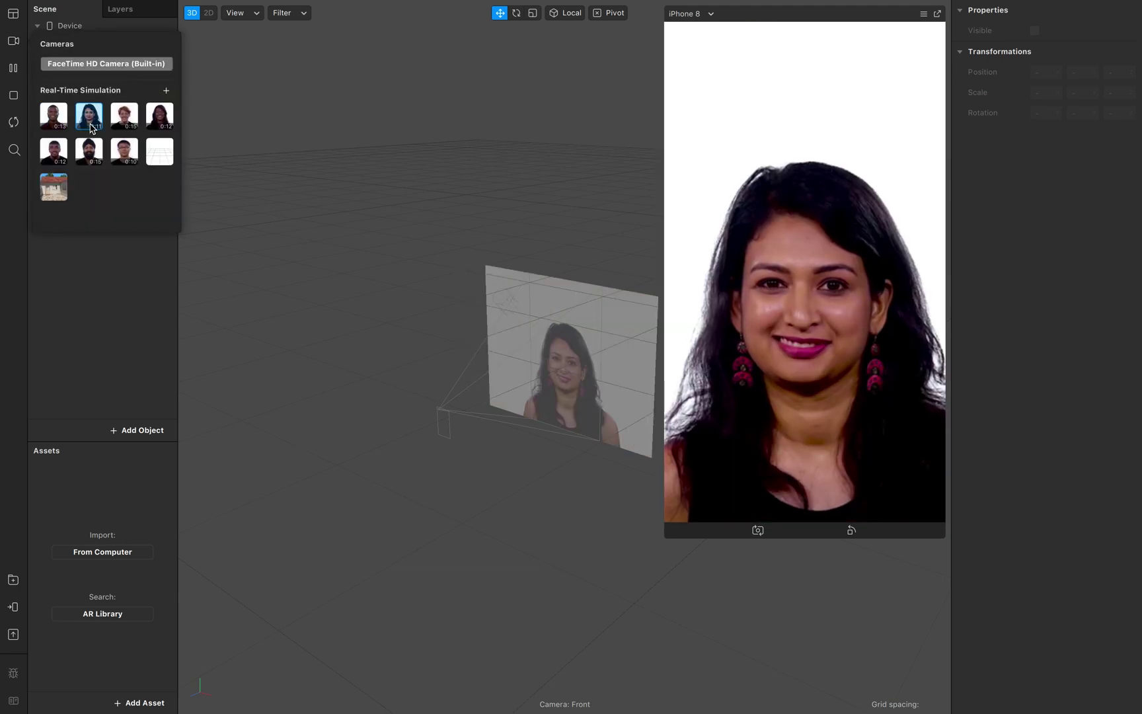
pyautogui.click(126, 119)
pyautogui.click(168, 117)
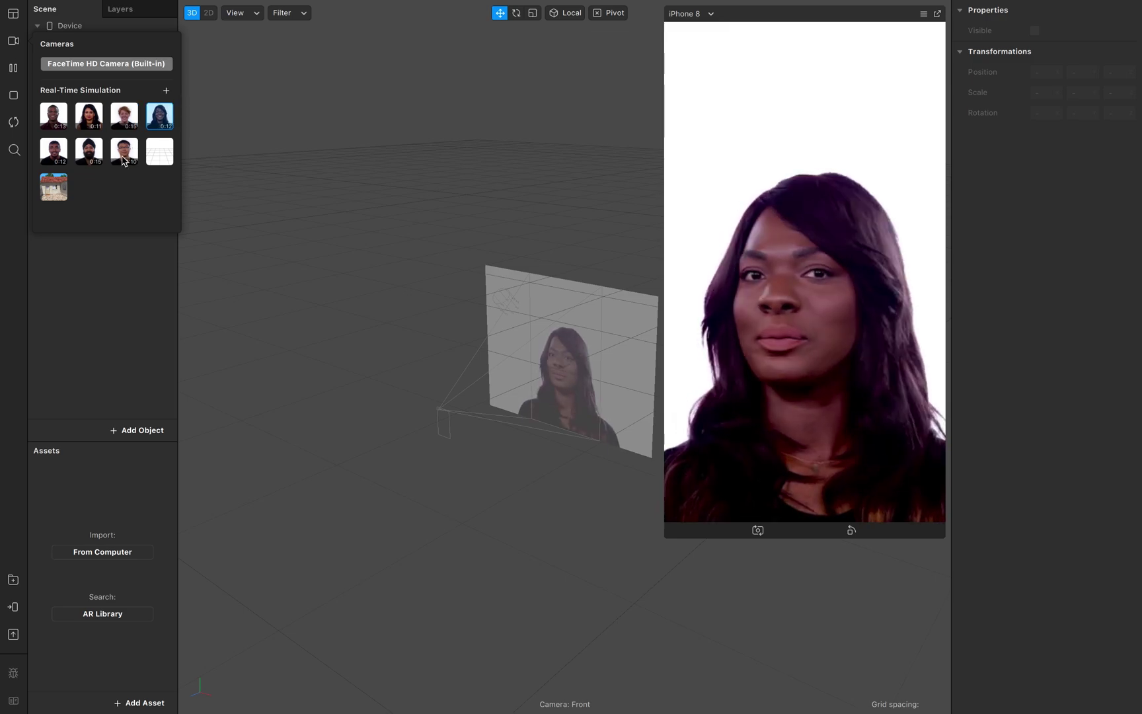
pyautogui.click(121, 158)
pyautogui.click(91, 156)
pyautogui.click(56, 153)
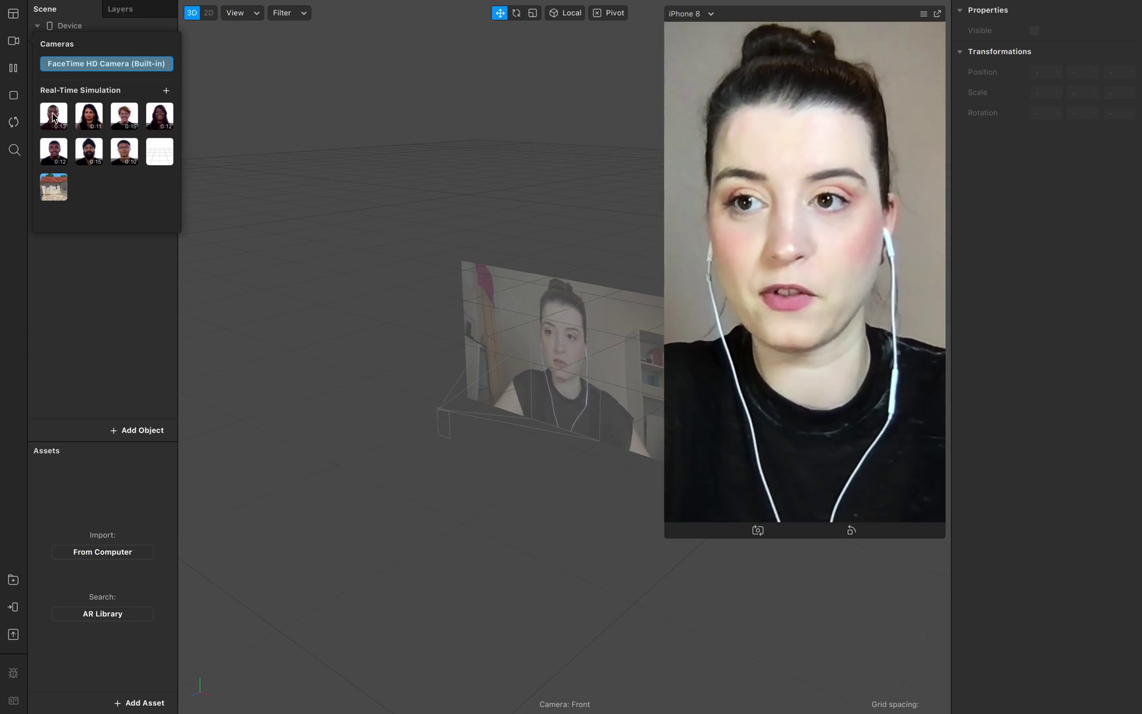
# Switch to Finder and show the package contents of Spark AR Studio in the Applications folder.
pyautogui.moveTo(334, 712)
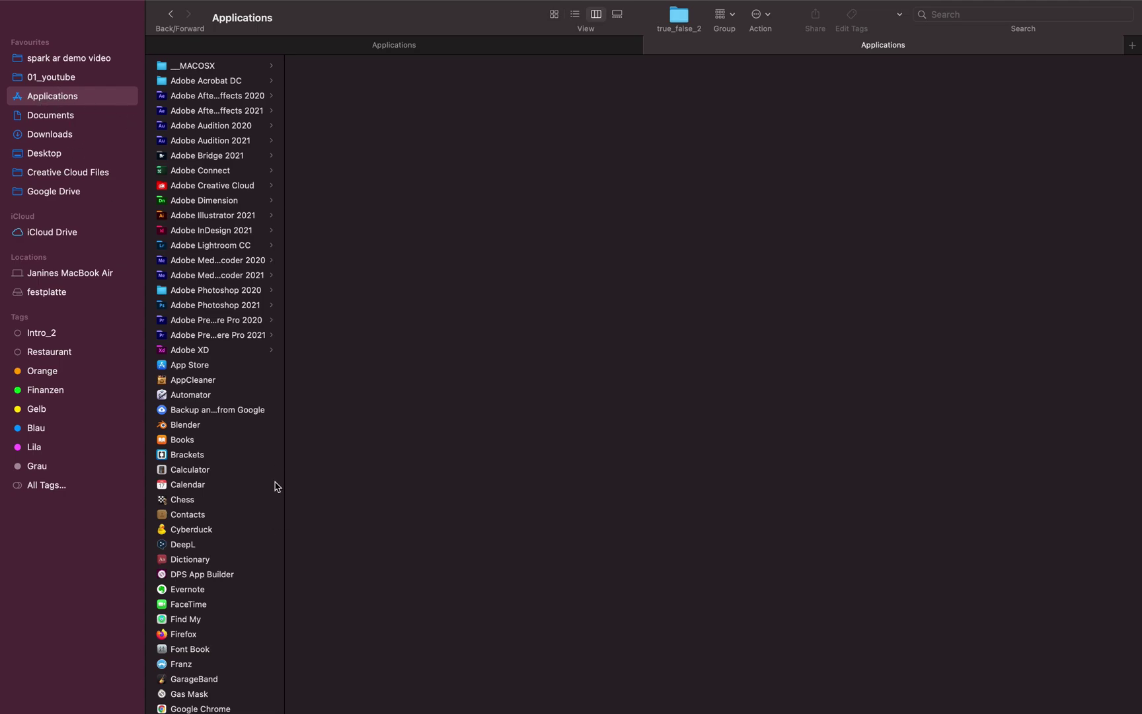
pyautogui.scroll(-15, 276, 486)
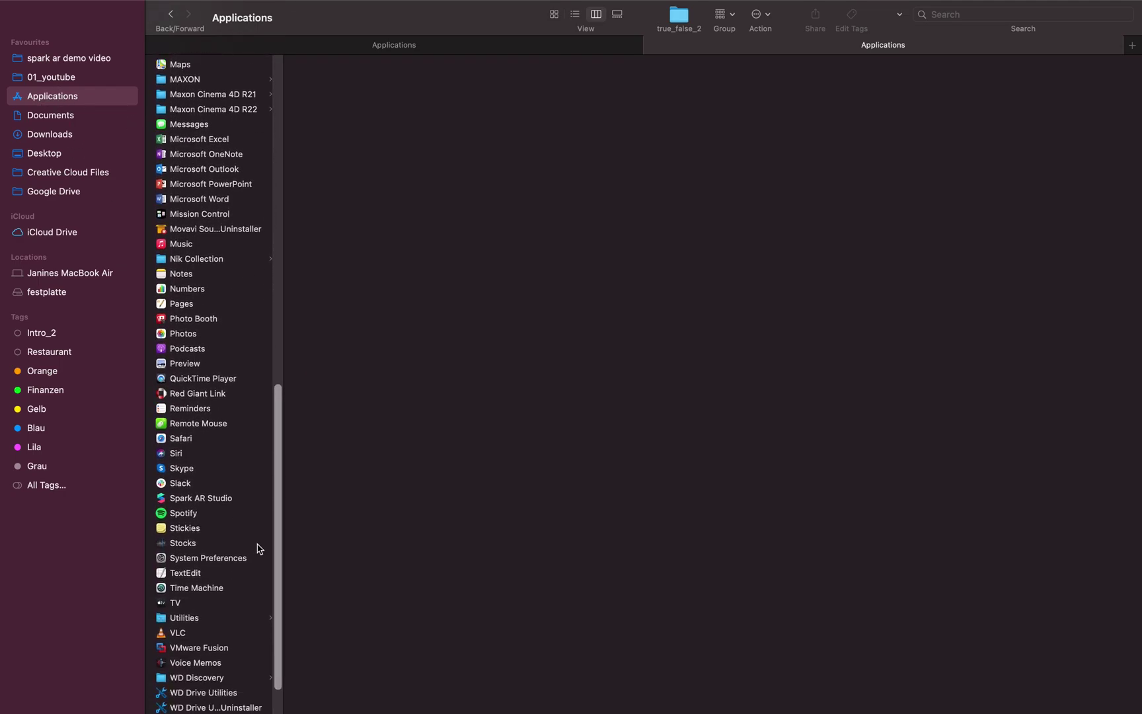
pyautogui.scroll(-3, 258, 549)
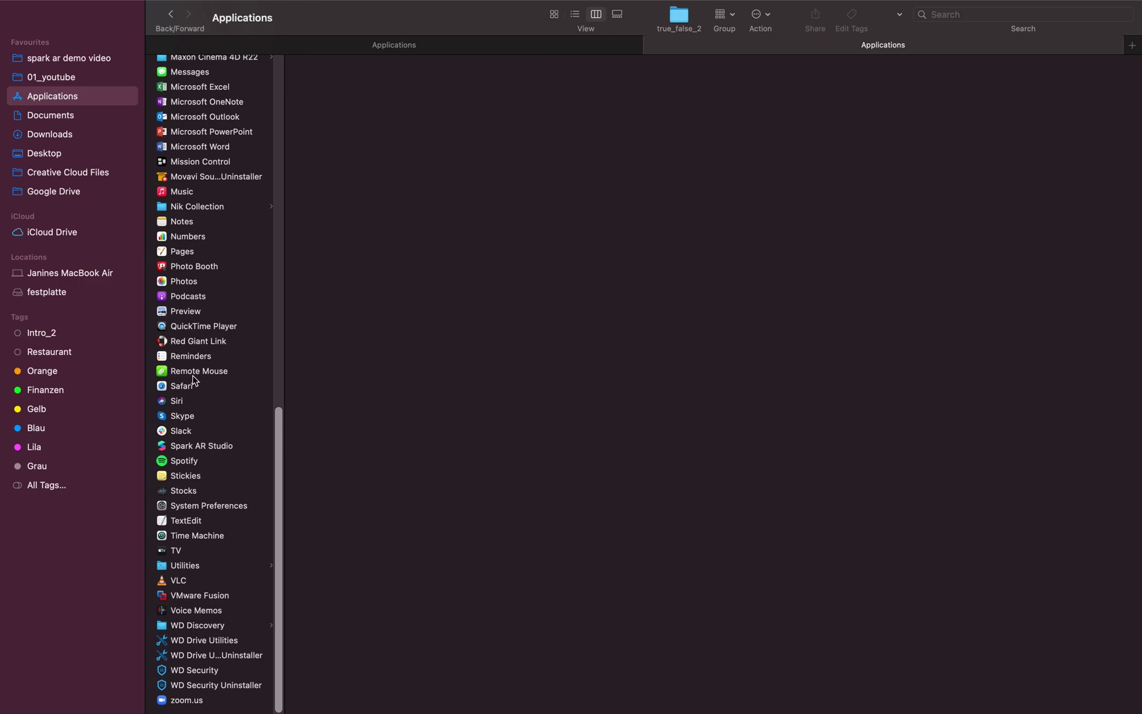
pyautogui.rightClick(187, 448)
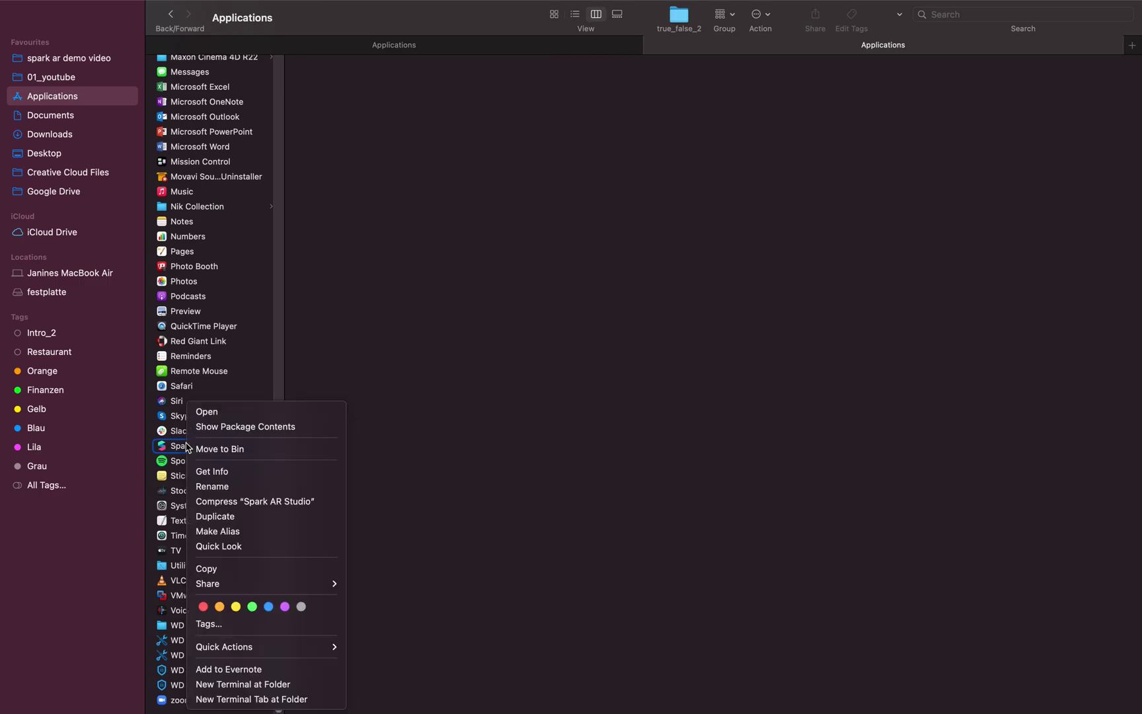
pyautogui.click(261, 427)
# Open the PreviewVideos folder inside the package's Contents and Resources folders.
pyautogui.click(243, 71)
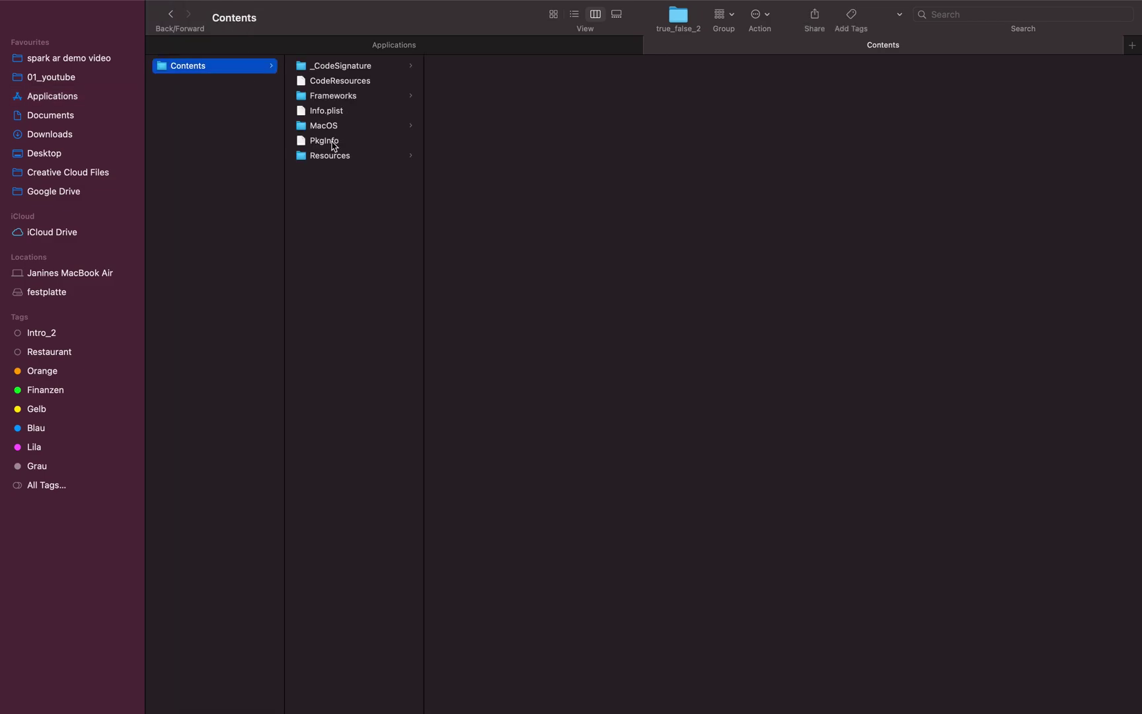
pyautogui.click(327, 157)
pyautogui.scroll(-5, 499, 528)
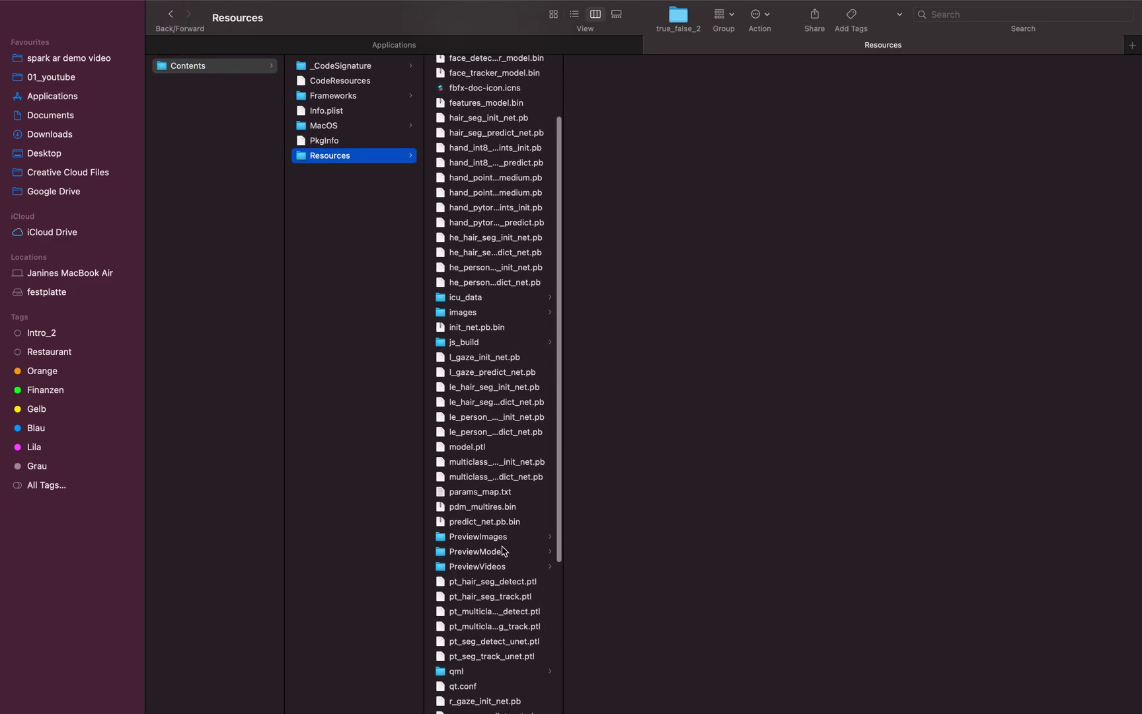
pyautogui.click(497, 526)
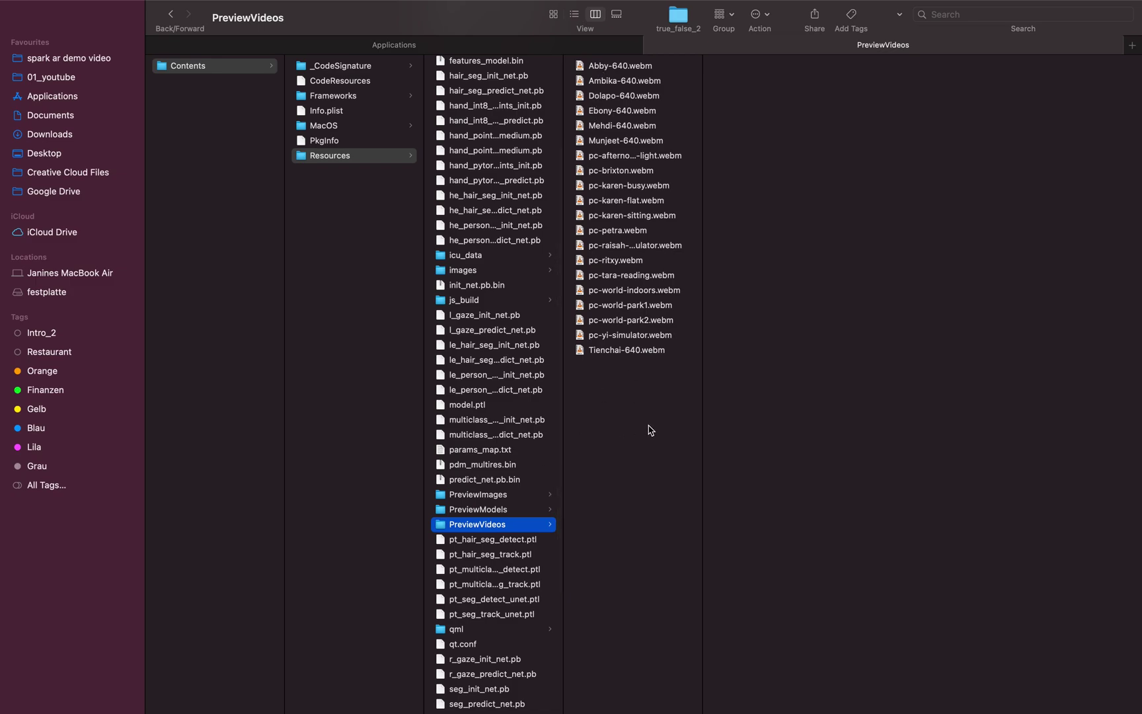
# Take a quick look at the preview video Abby-640.webm.
pyautogui.click(619, 68)
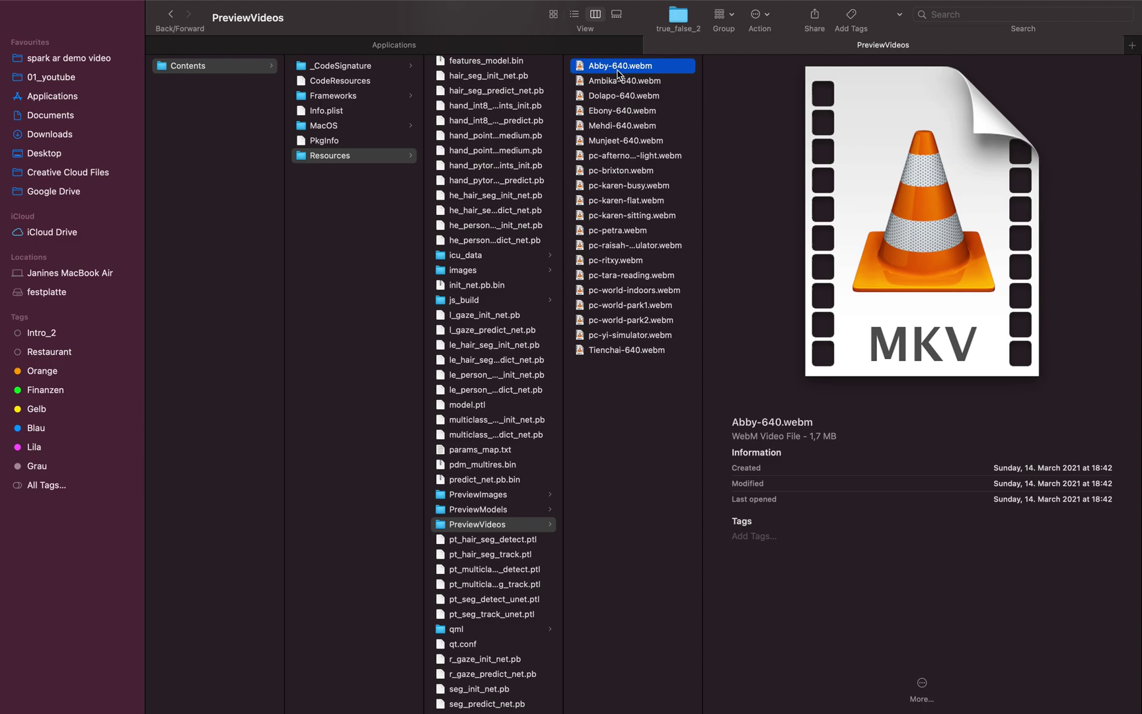
pyautogui.press('space')
pyautogui.press('space')
# Copy all the .webm videos from PreviewVideos into the "spark ar demo video" folder.
pyautogui.moveTo(640, 466); pyautogui.dragTo(646, 65)
pyautogui.rightClick(640, 66)
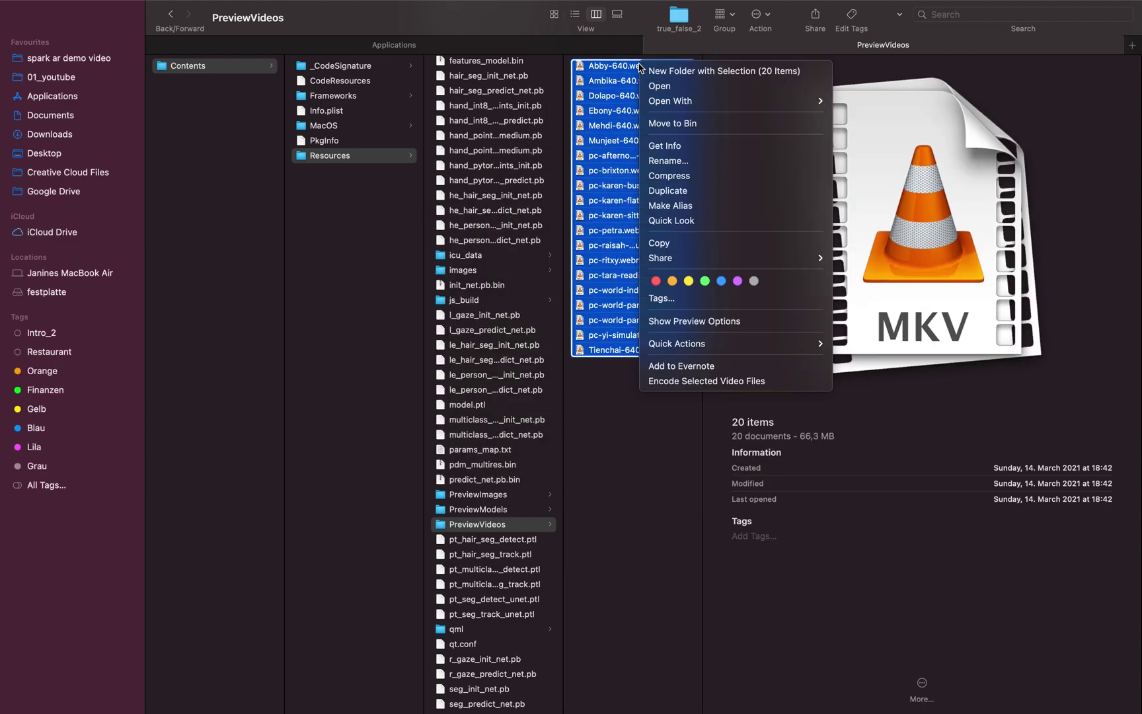
pyautogui.click(664, 243)
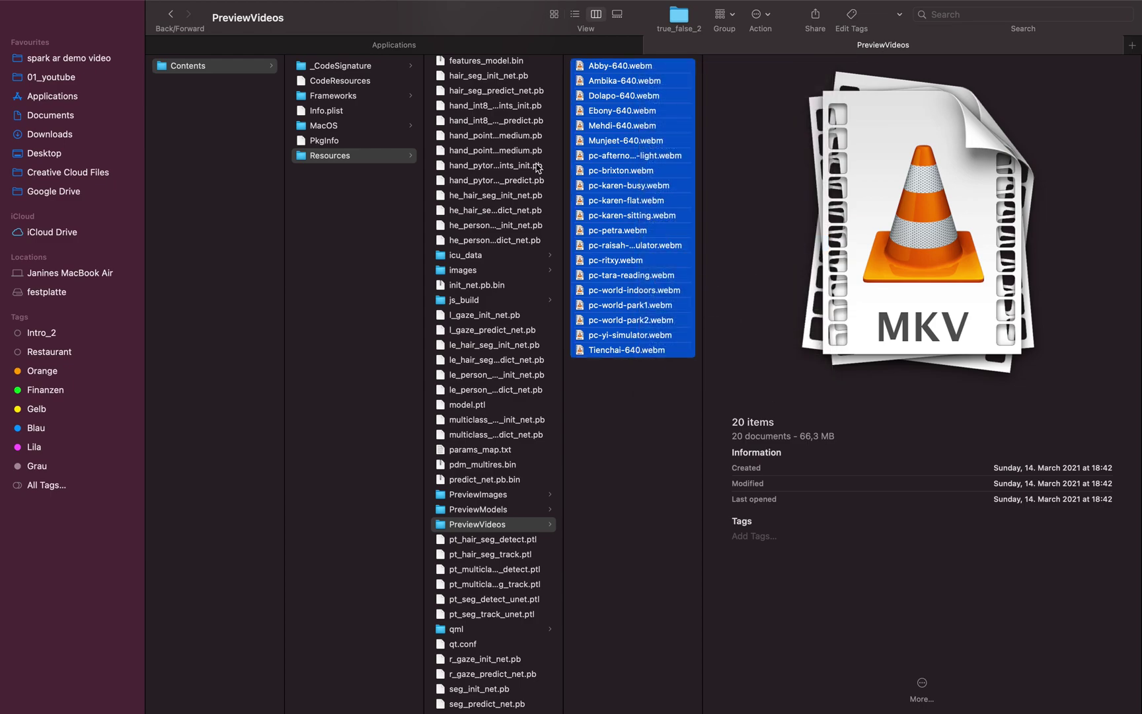
pyautogui.click(347, 45)
pyautogui.click(71, 58)
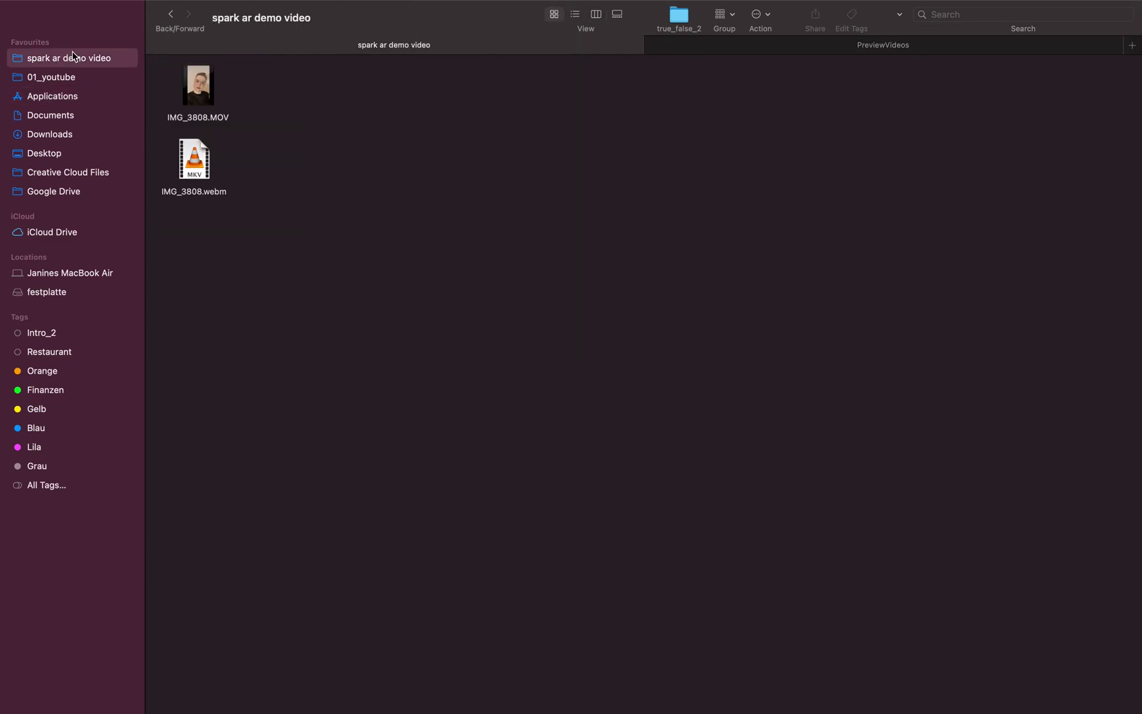
pyautogui.rightClick(259, 205)
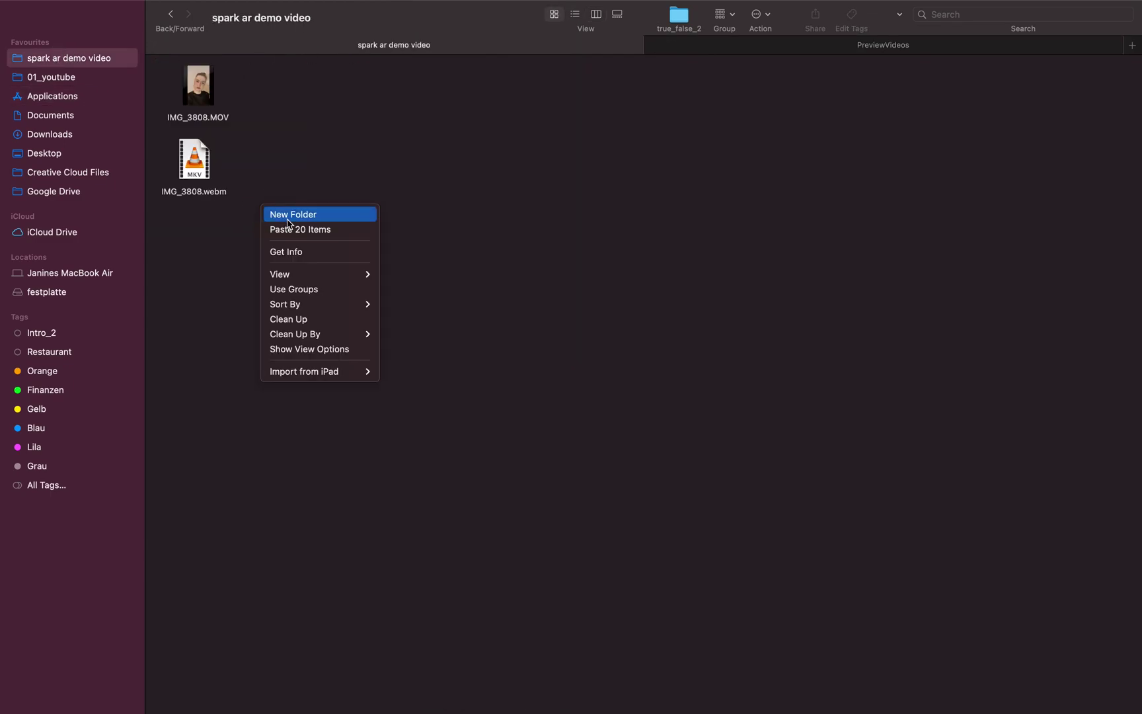
pyautogui.click(224, 283)
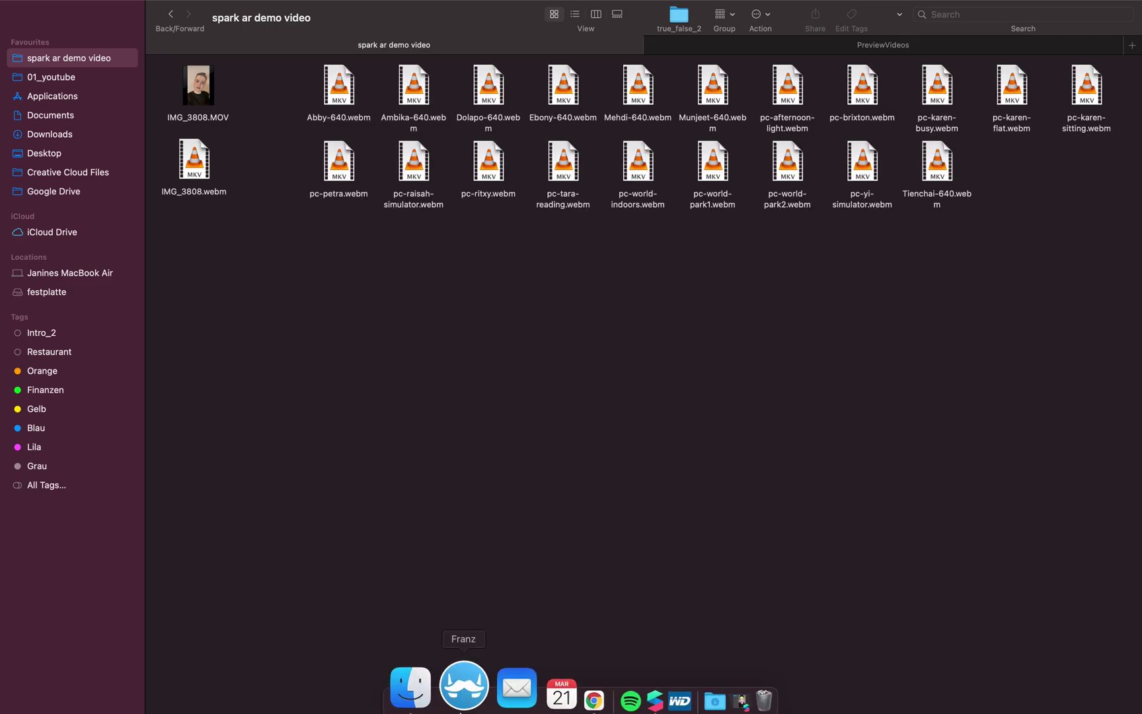
# Switch back to Spark AR Studio and add pc-world-park1.webm as a real-time simulation video.
pyautogui.click(598, 691)
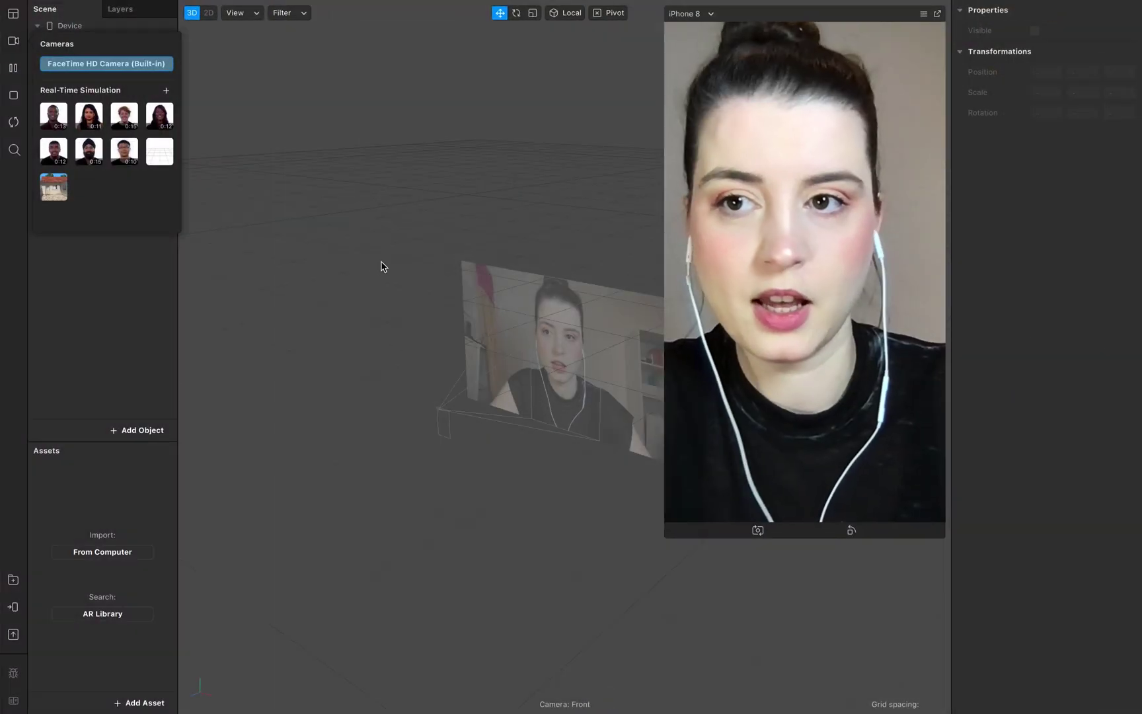
pyautogui.click(166, 90)
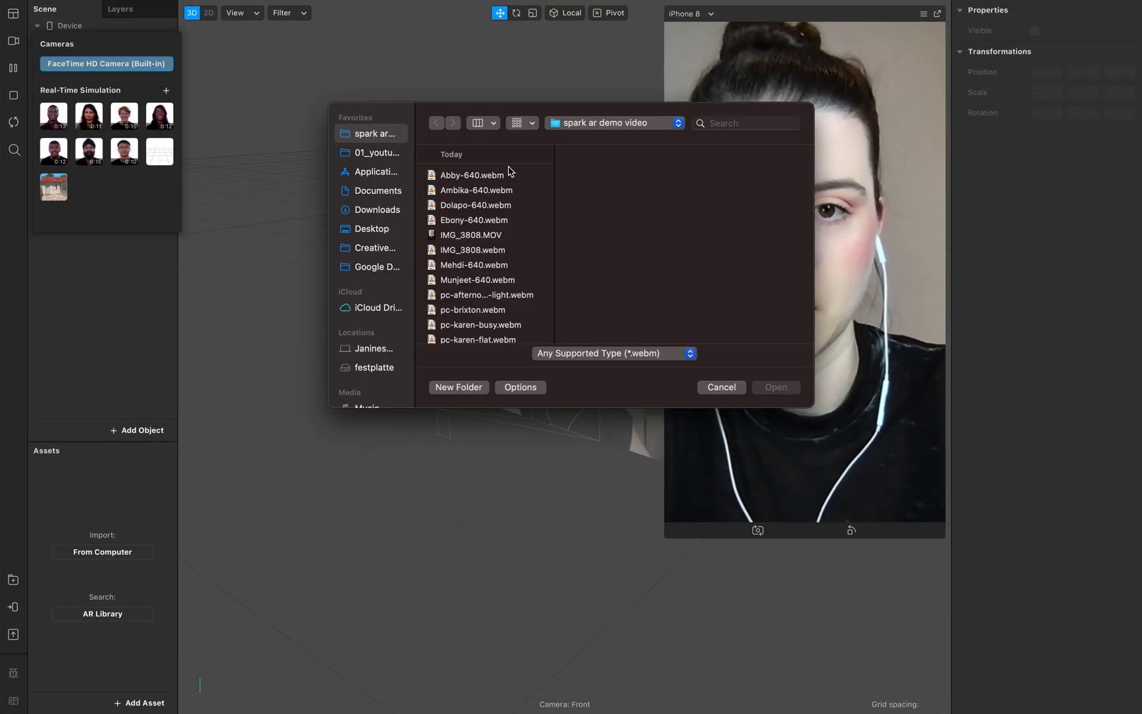
pyautogui.scroll(-4, 491, 310)
pyautogui.scroll(-4, 492, 310)
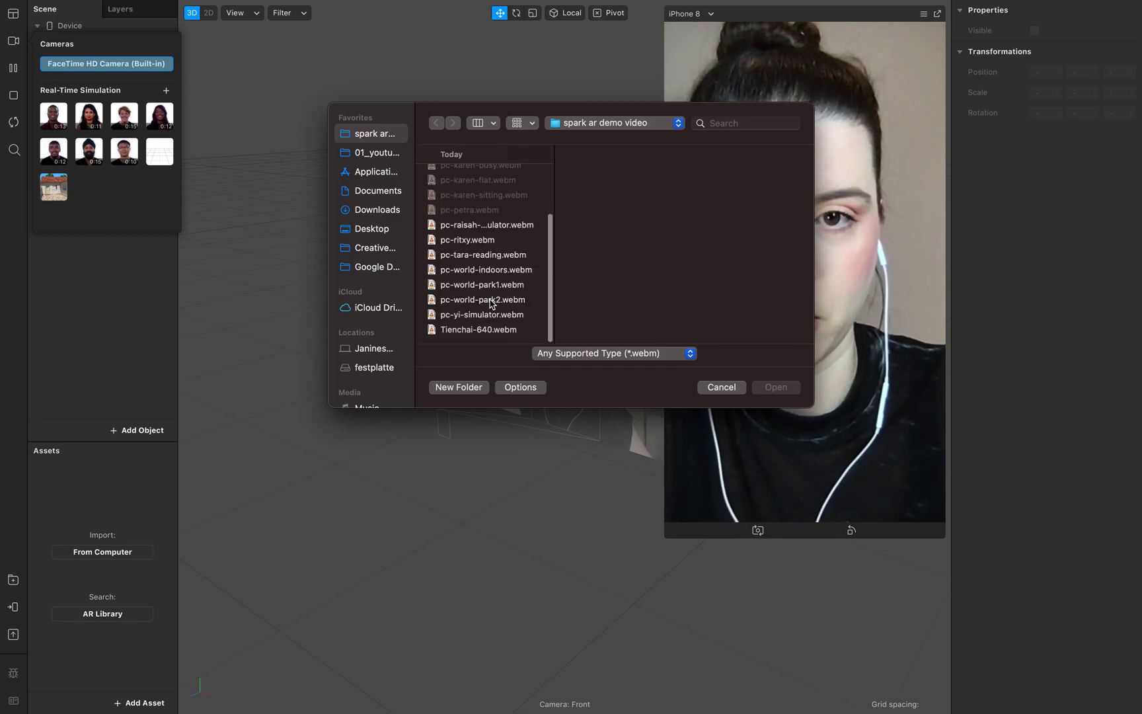
pyautogui.click(477, 285)
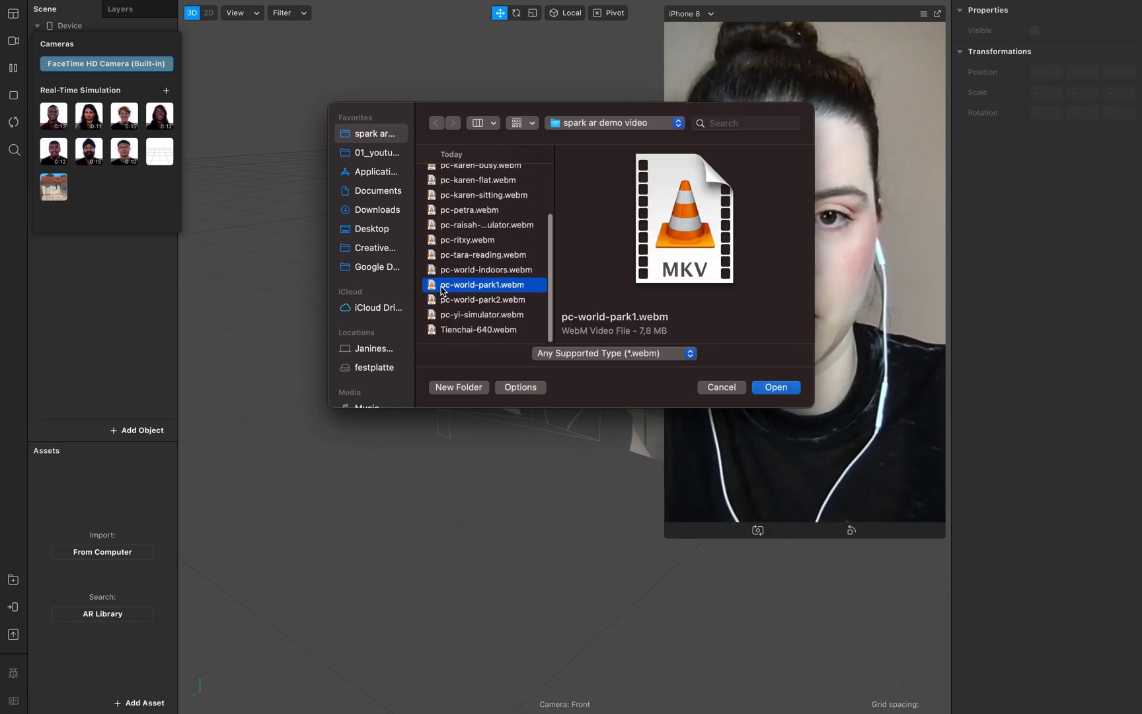
pyautogui.click(777, 387)
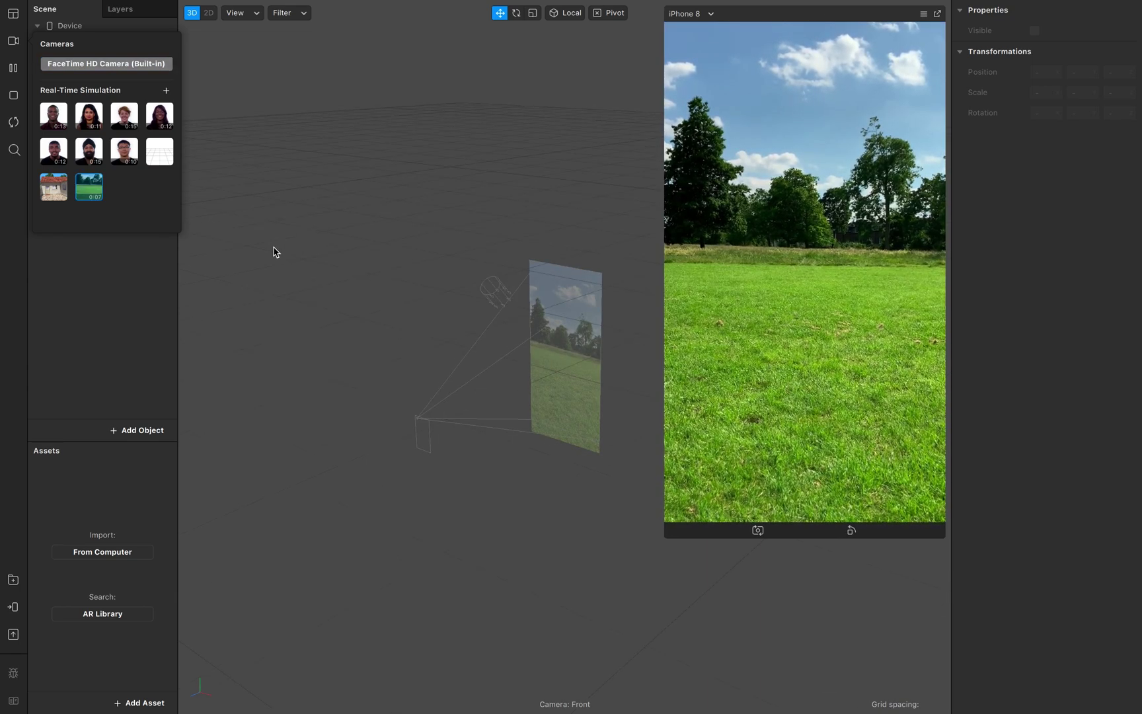
# Add pc-karen-busy.webm from the "spark ar demo video" folder to the real-time simulation videos.
pyautogui.click(166, 90)
pyautogui.scroll(-5, 501, 306)
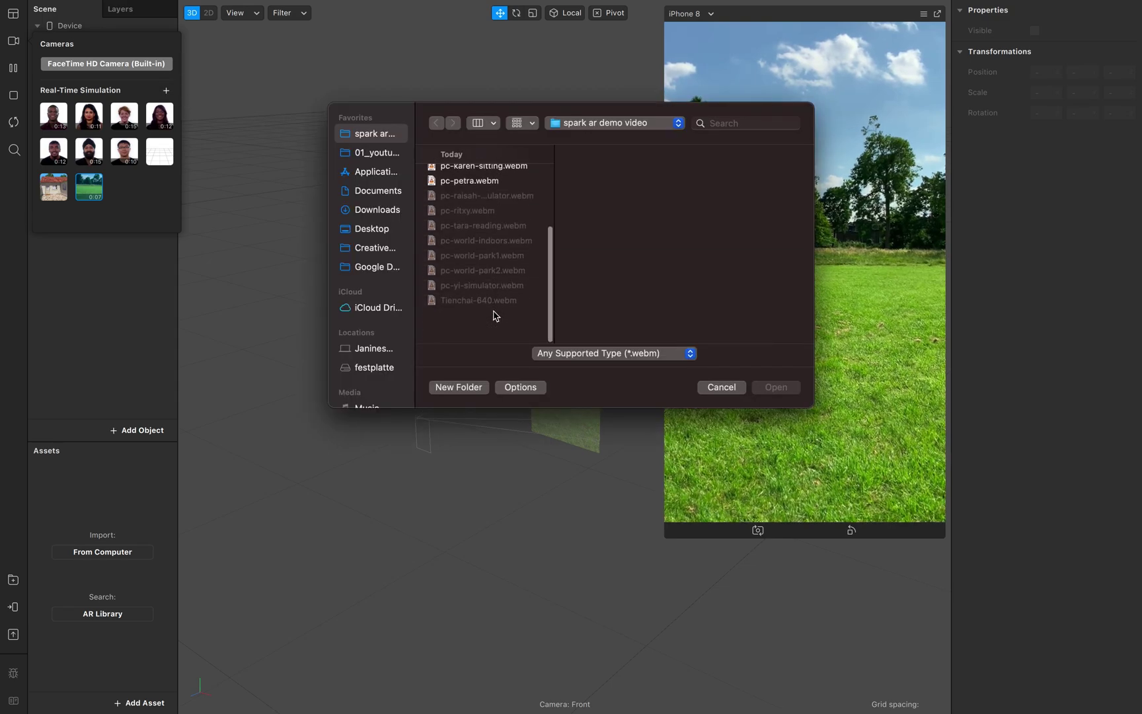
pyautogui.scroll(3, 497, 311)
pyautogui.scroll(1, 494, 313)
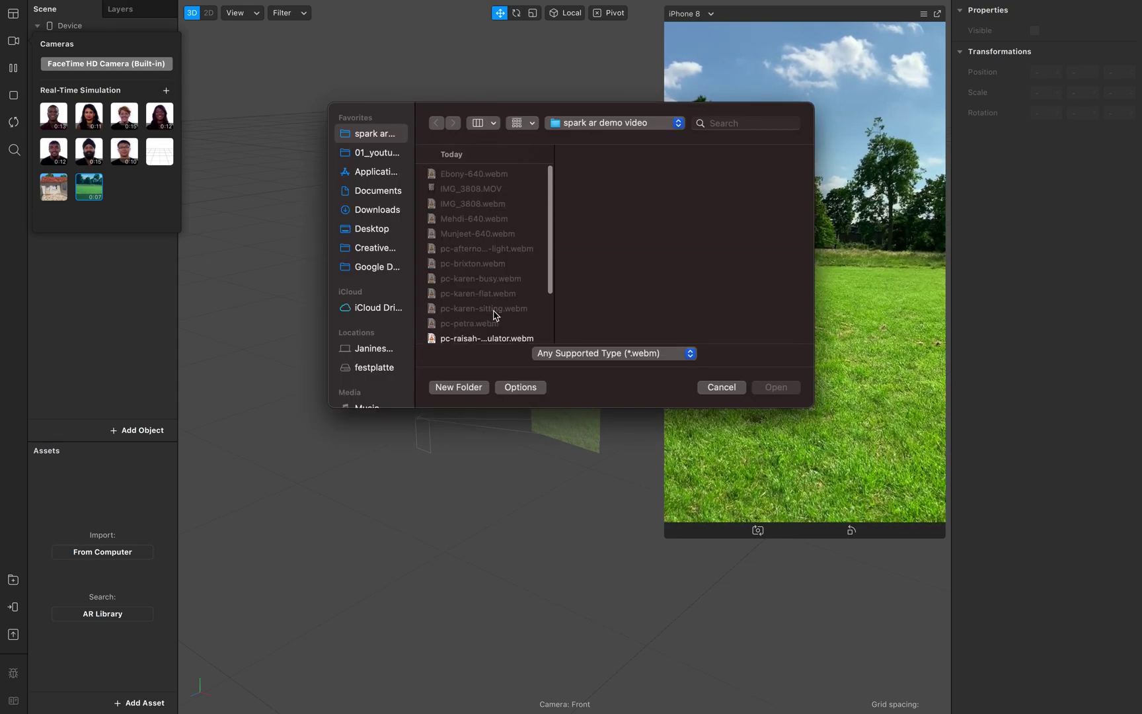
pyautogui.click(493, 299)
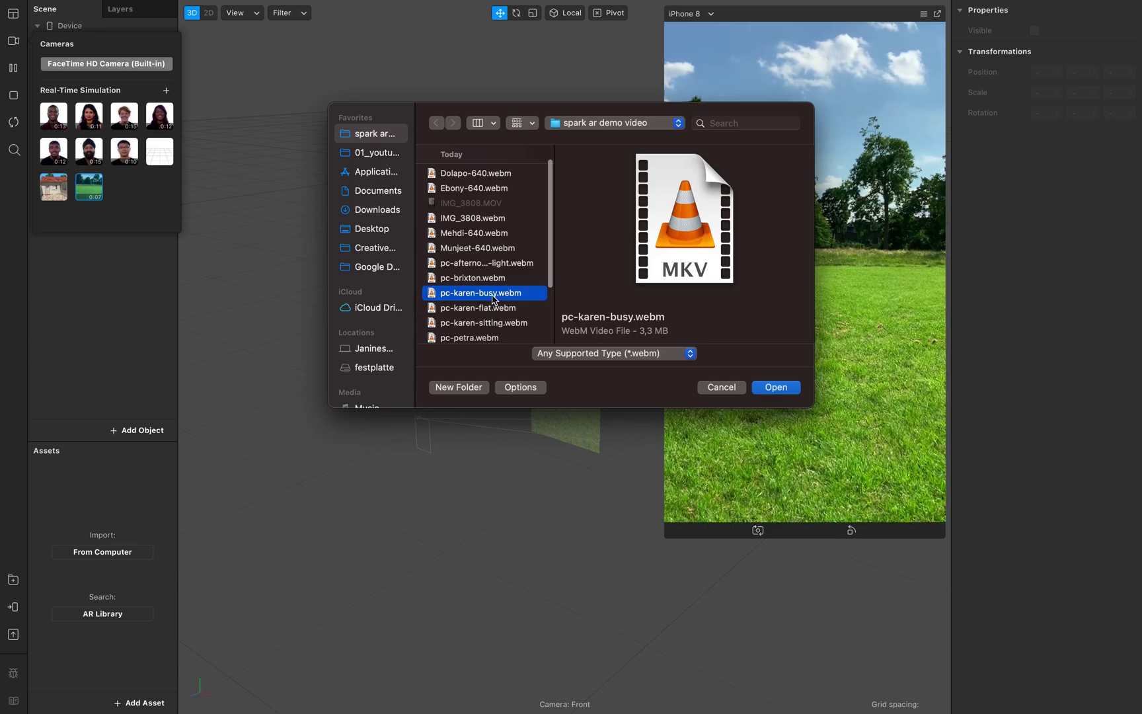
pyautogui.click(777, 388)
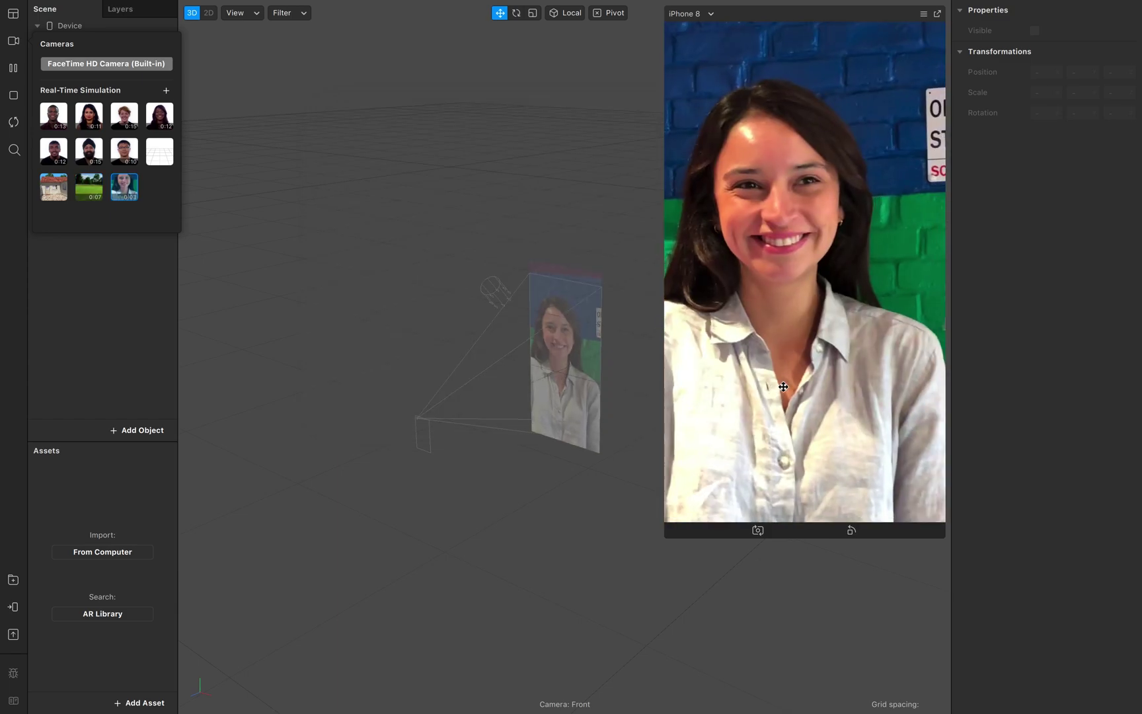
# Compare the two newly added simulation videos in the preview, and return to the FaceTime HD Camera feed.
pyautogui.click(86, 192)
pyautogui.click(114, 196)
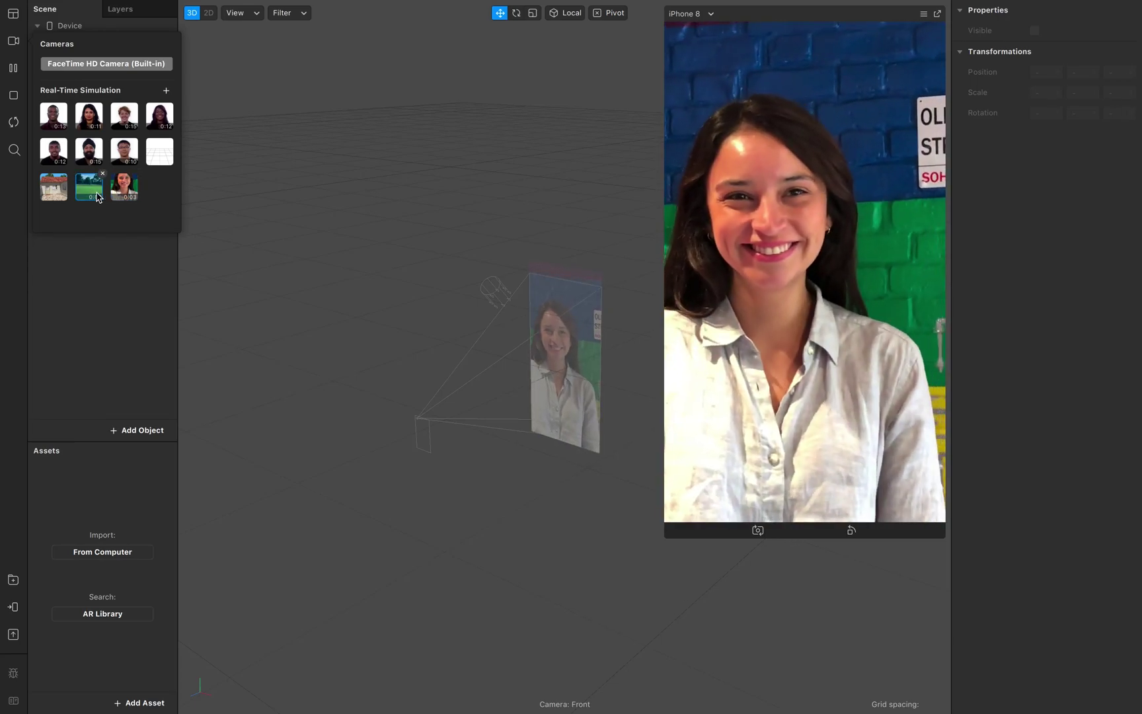
pyautogui.click(103, 197)
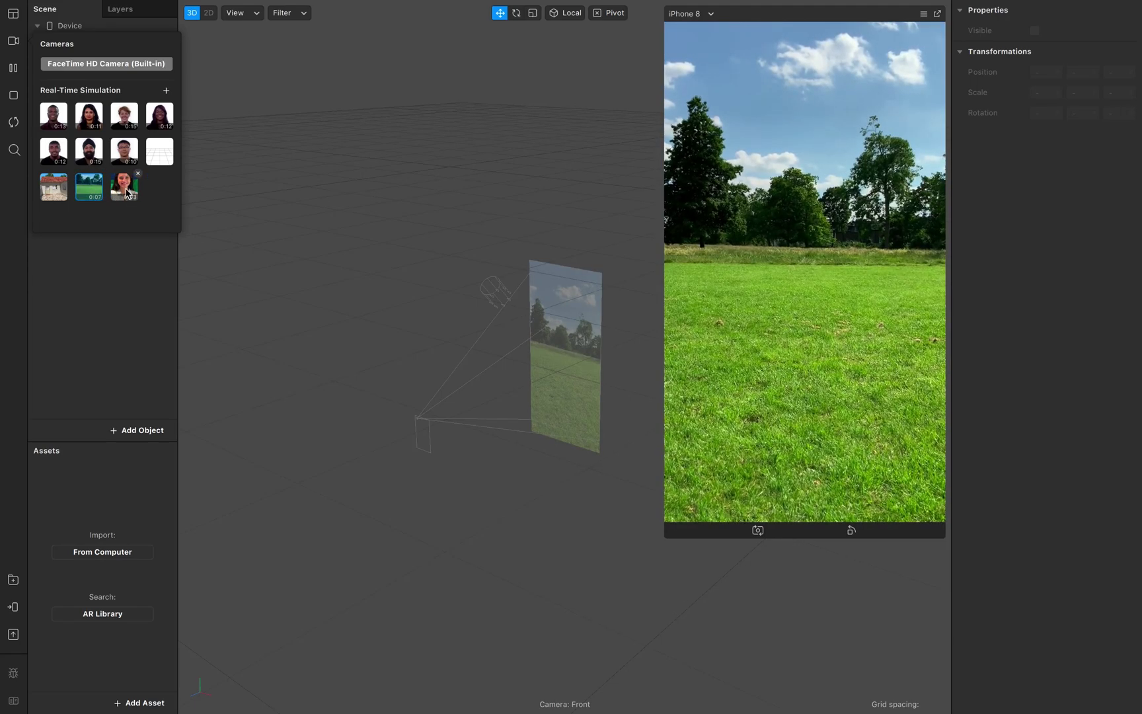
pyautogui.click(151, 64)
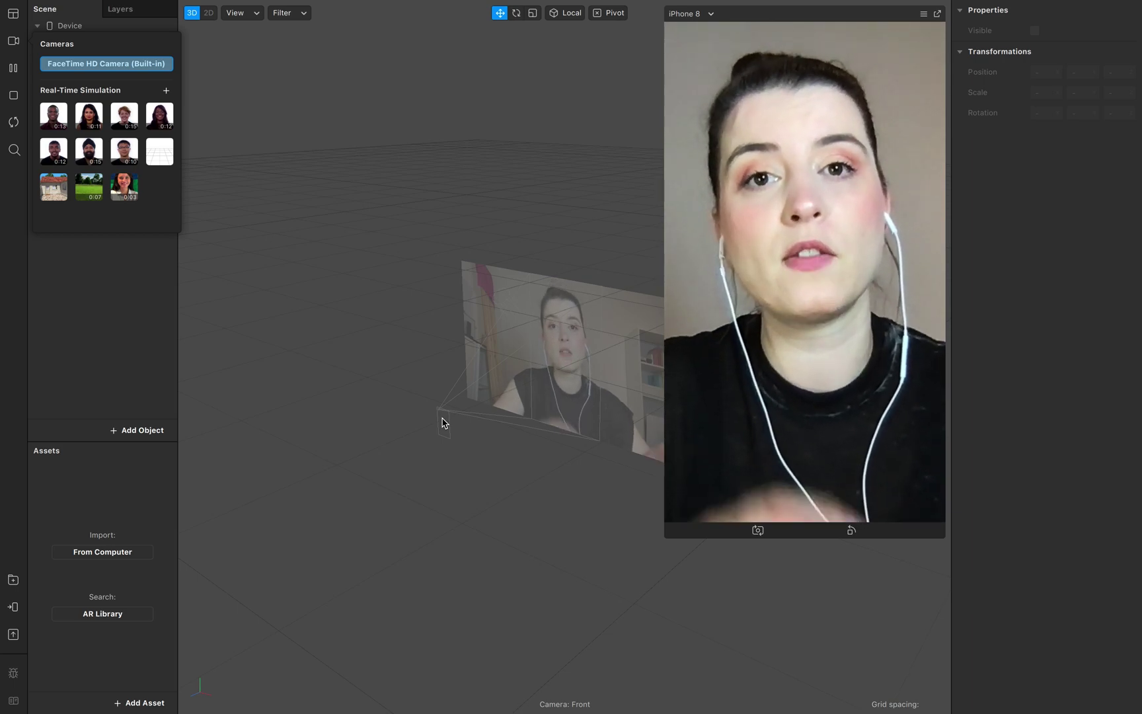
# Switch to Finder and take a quick look at the self-recorded video IMG_3808.MOV.
pyautogui.click(436, 700)
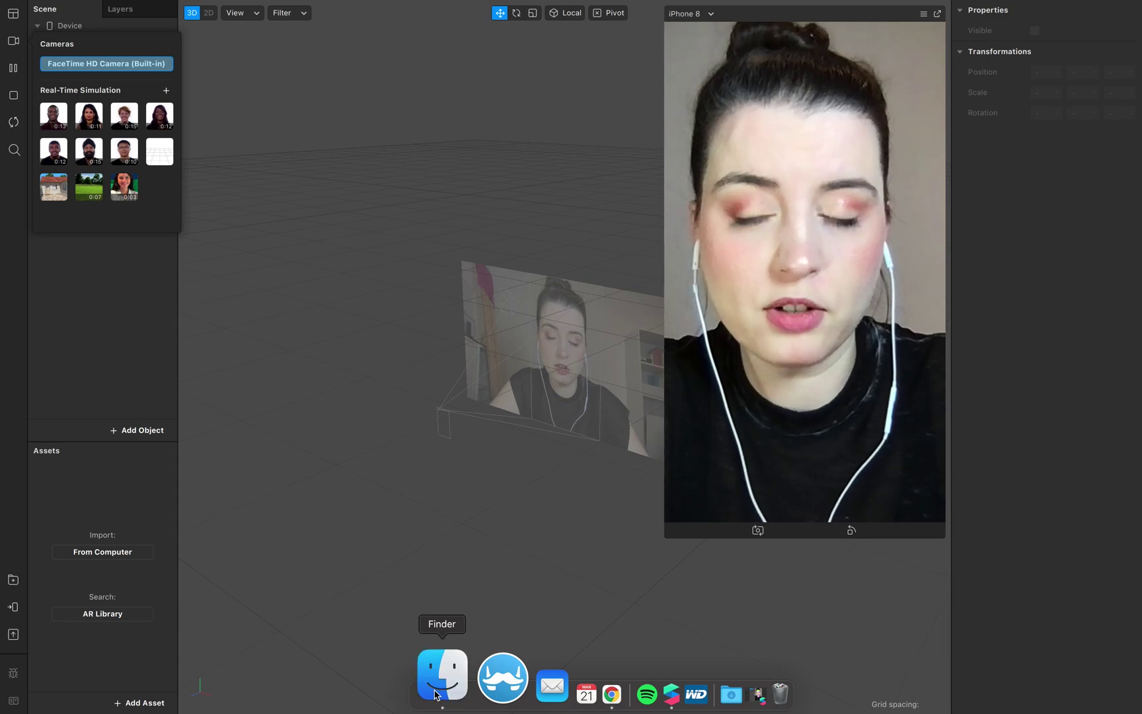
pyautogui.click(192, 99)
pyautogui.press('space')
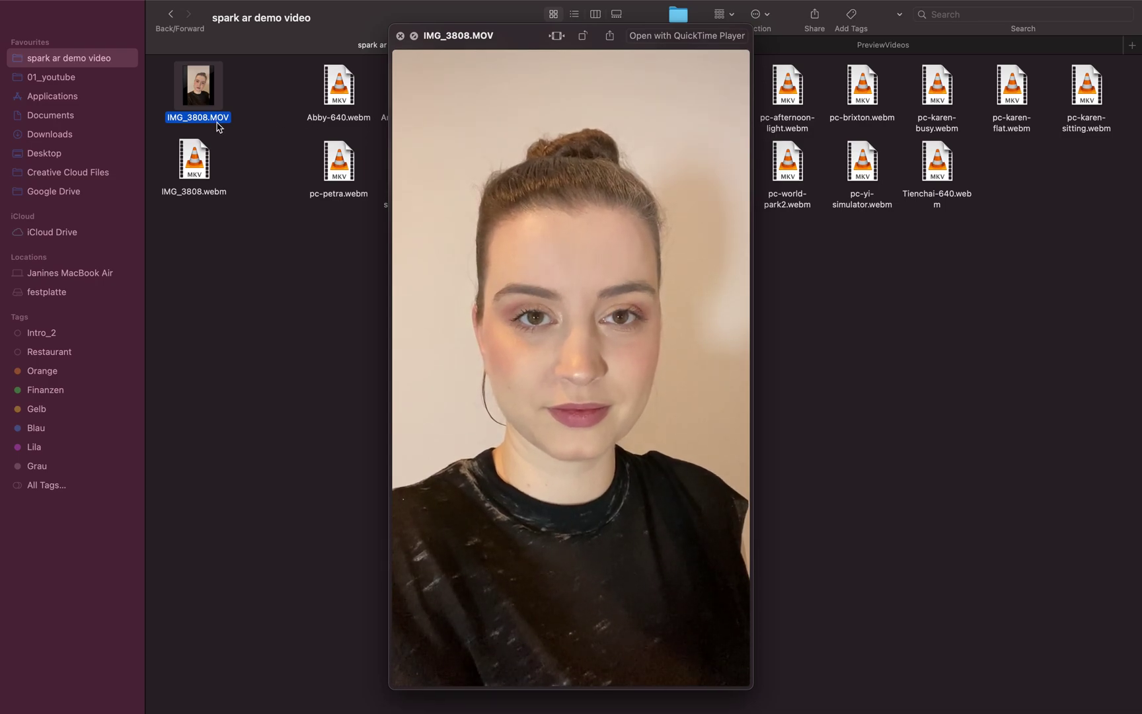
# Close the quick look preview, switch to Google Chrome and search for "convert mp4 to webm".
pyautogui.press('space')
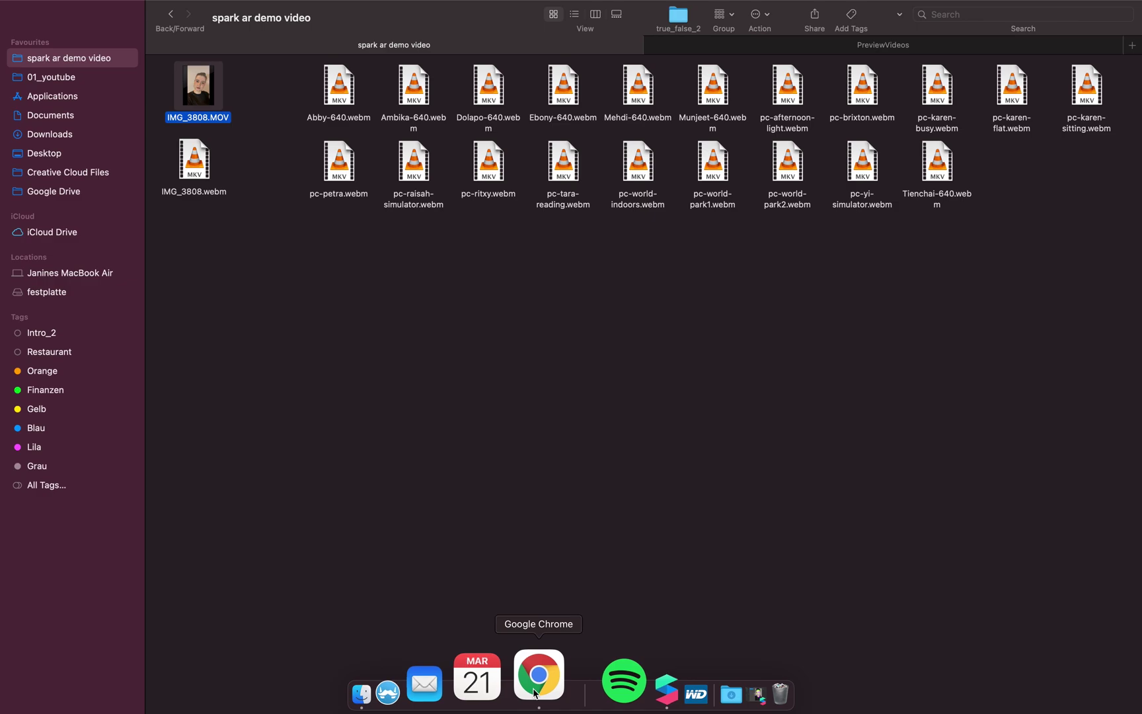
pyautogui.click(536, 691)
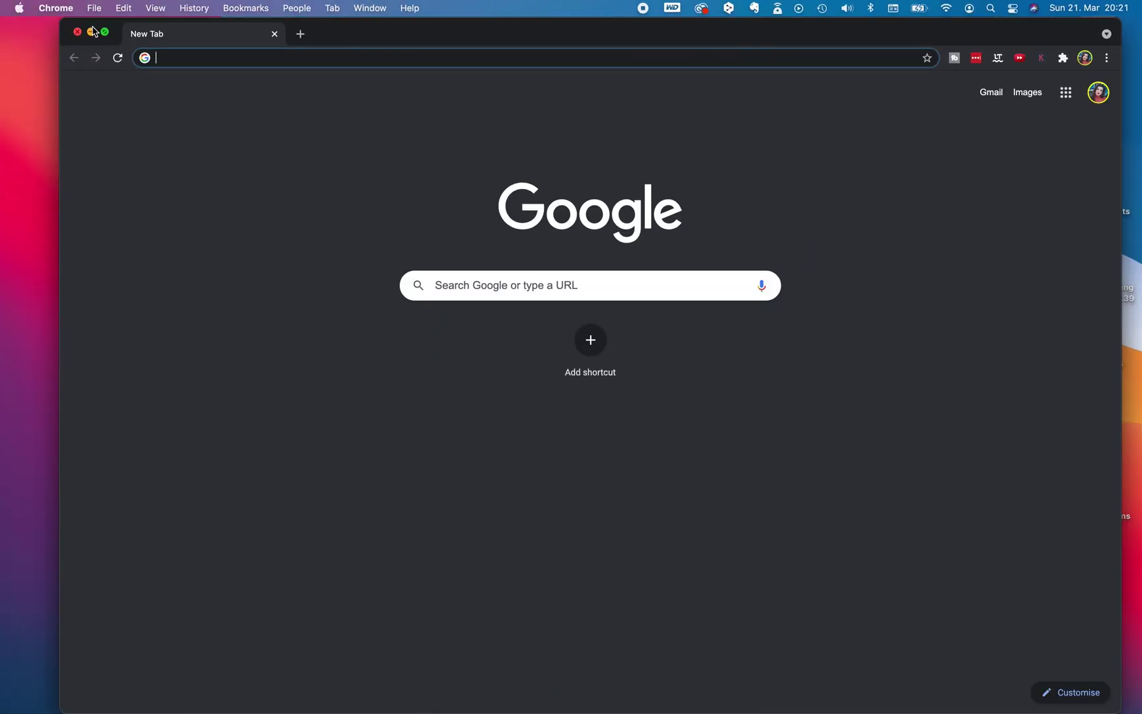
pyautogui.click(105, 31)
pyautogui.click(474, 271)
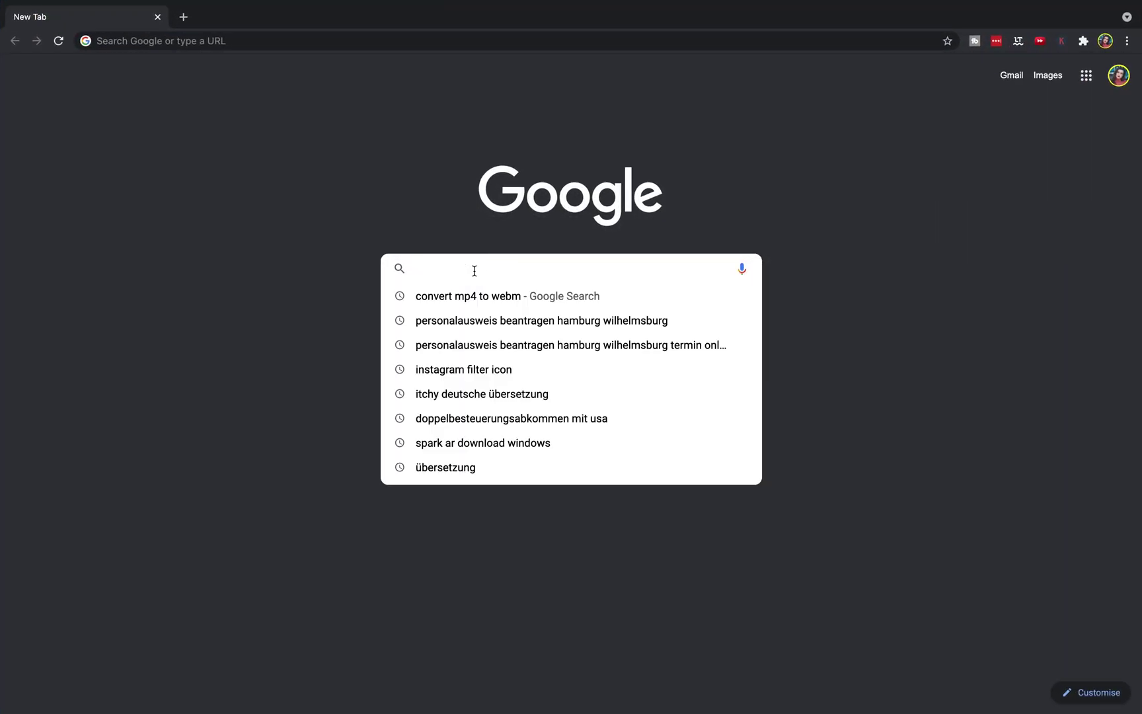
pyautogui.press('Down')
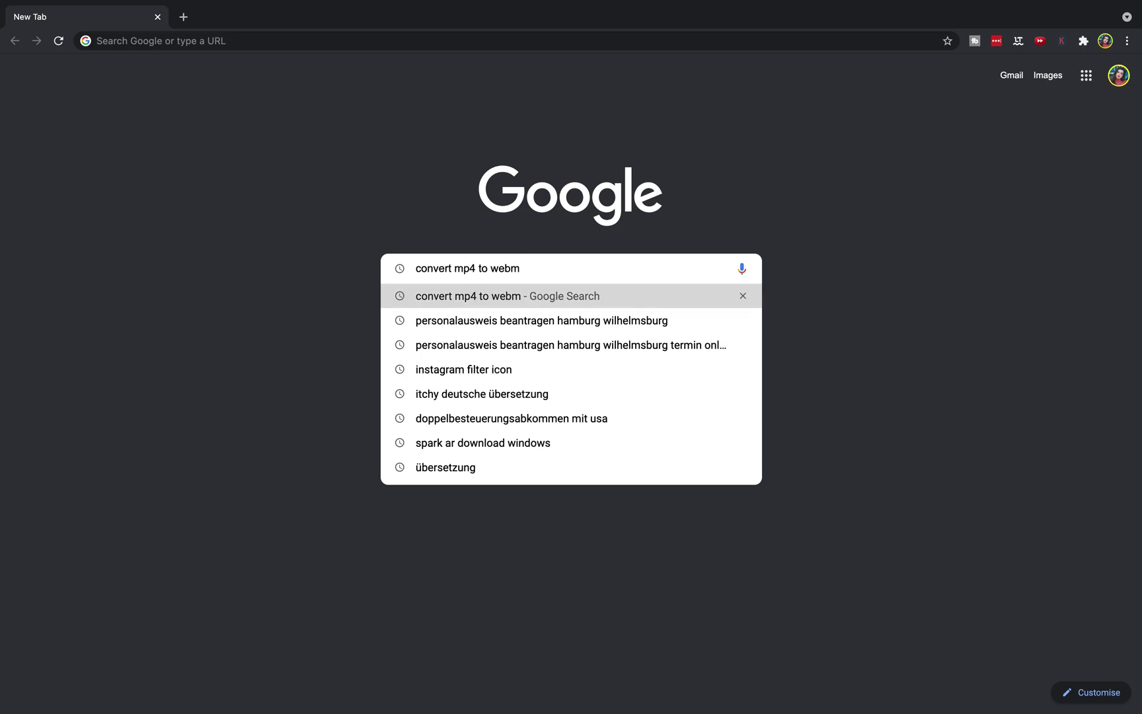
pyautogui.press('Return')
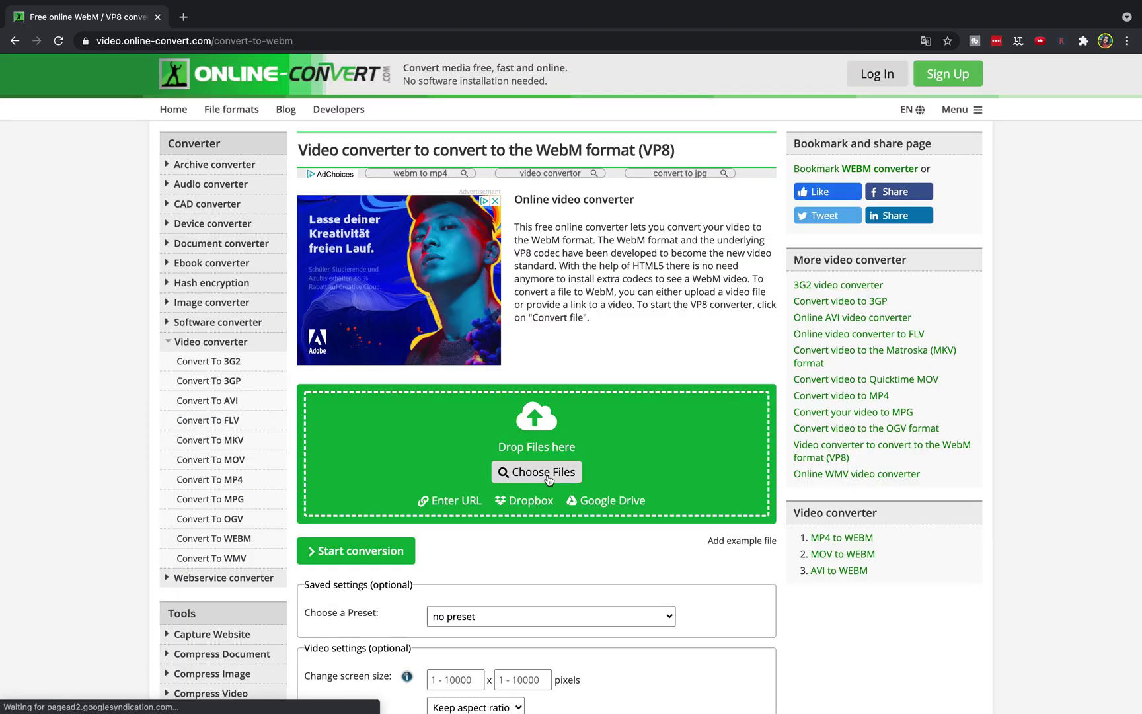
# Upload IMG_3808.MOV from the "spark ar demo video" folder to the online WebM converter and start the conversion.
pyautogui.click(546, 477)
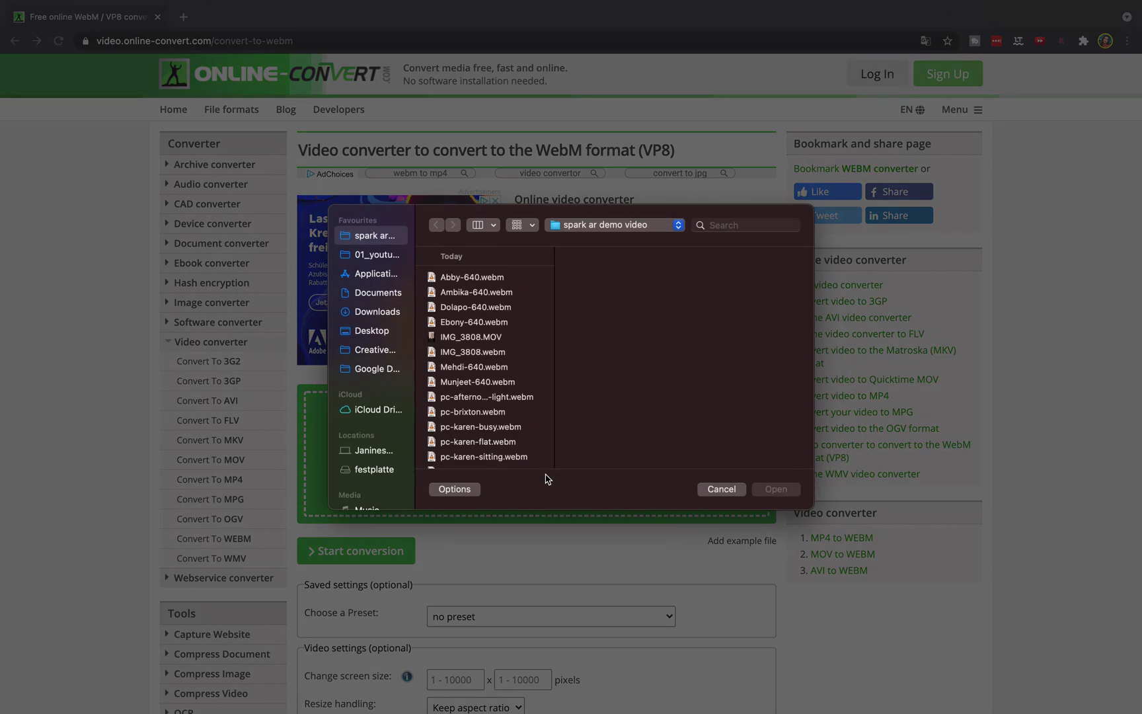
pyautogui.click(470, 337)
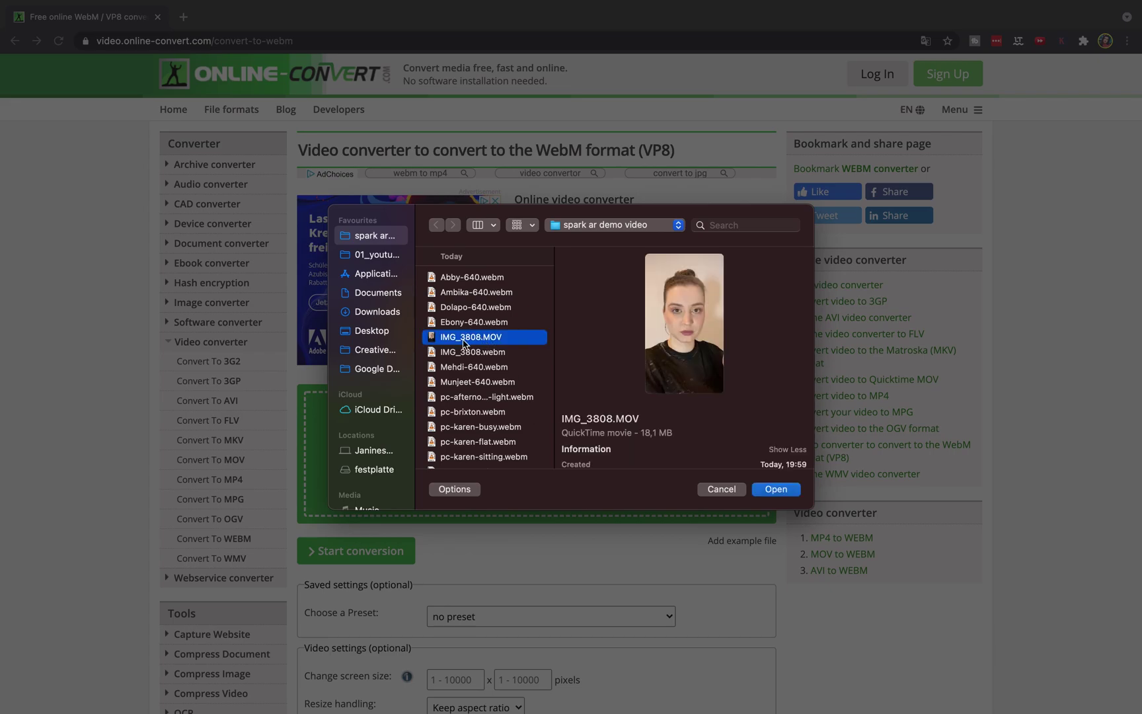
pyautogui.click(776, 489)
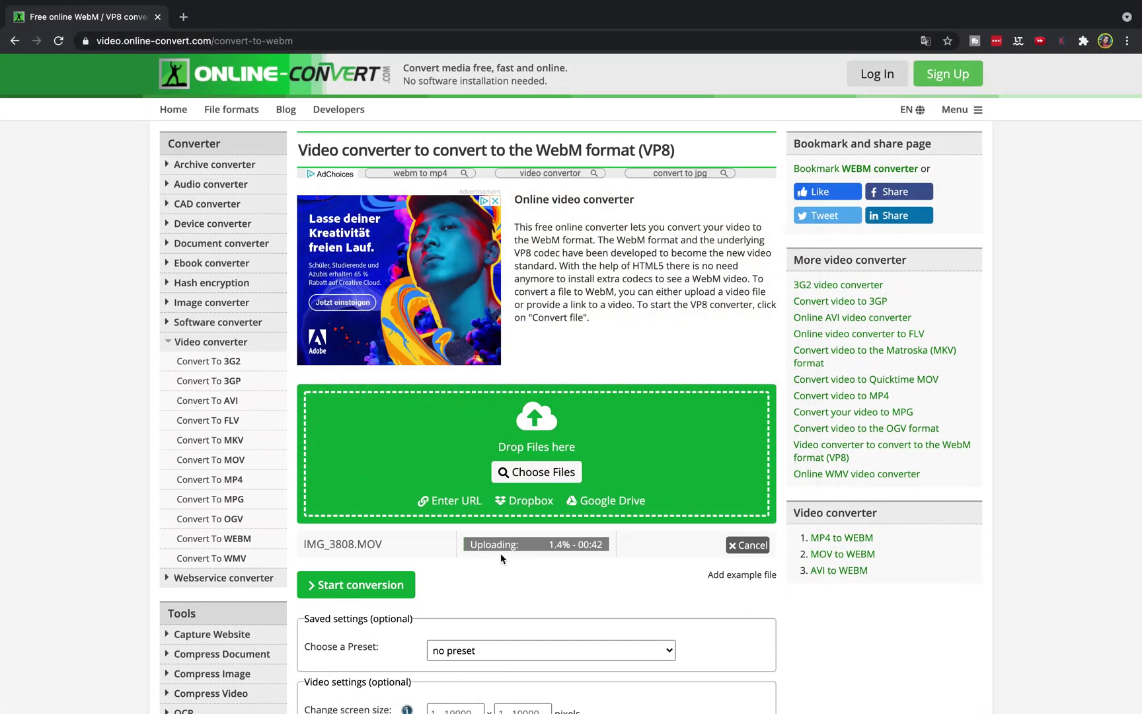
pyautogui.click(388, 593)
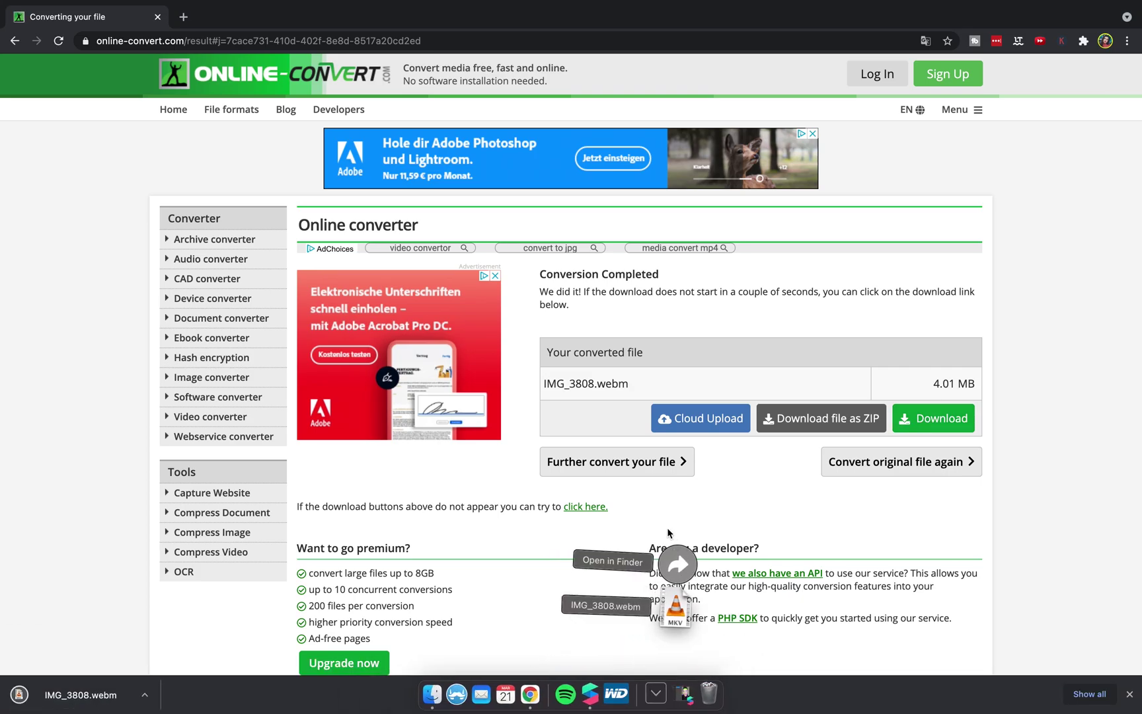
# Move the converted IMG_3808.webm from Downloads into the "spark ar demo video" folder in Finder, replacing the older copy.
pyautogui.hotkey('ctrl', 'Left')
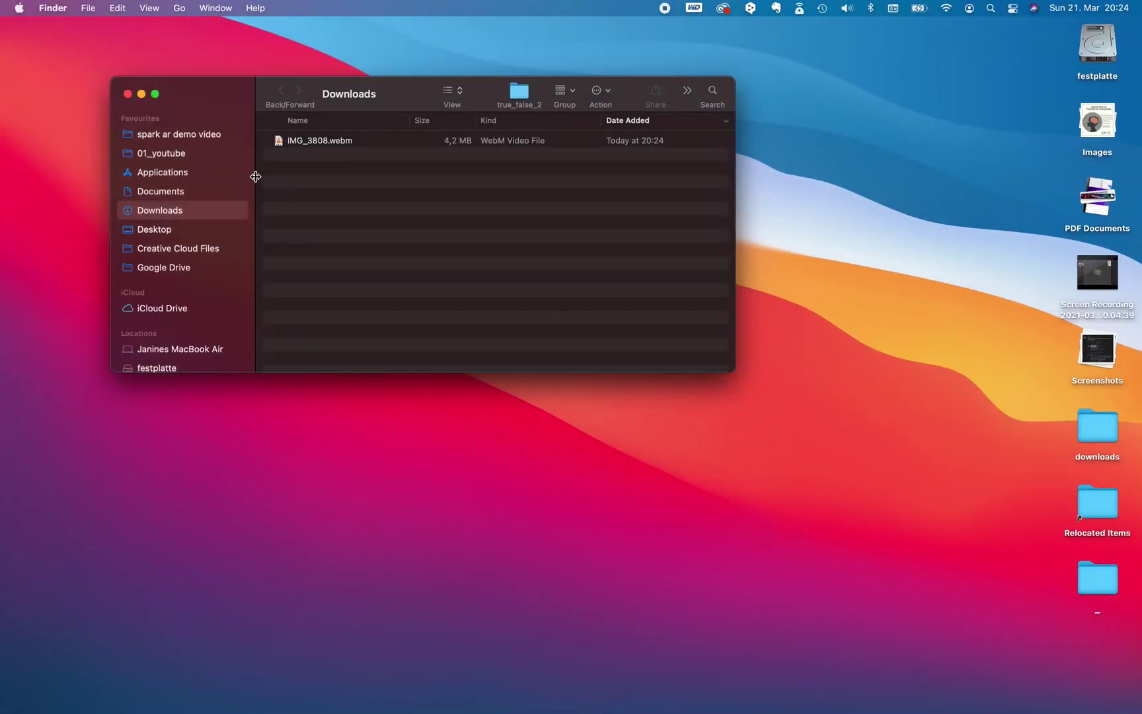
pyautogui.click(314, 147)
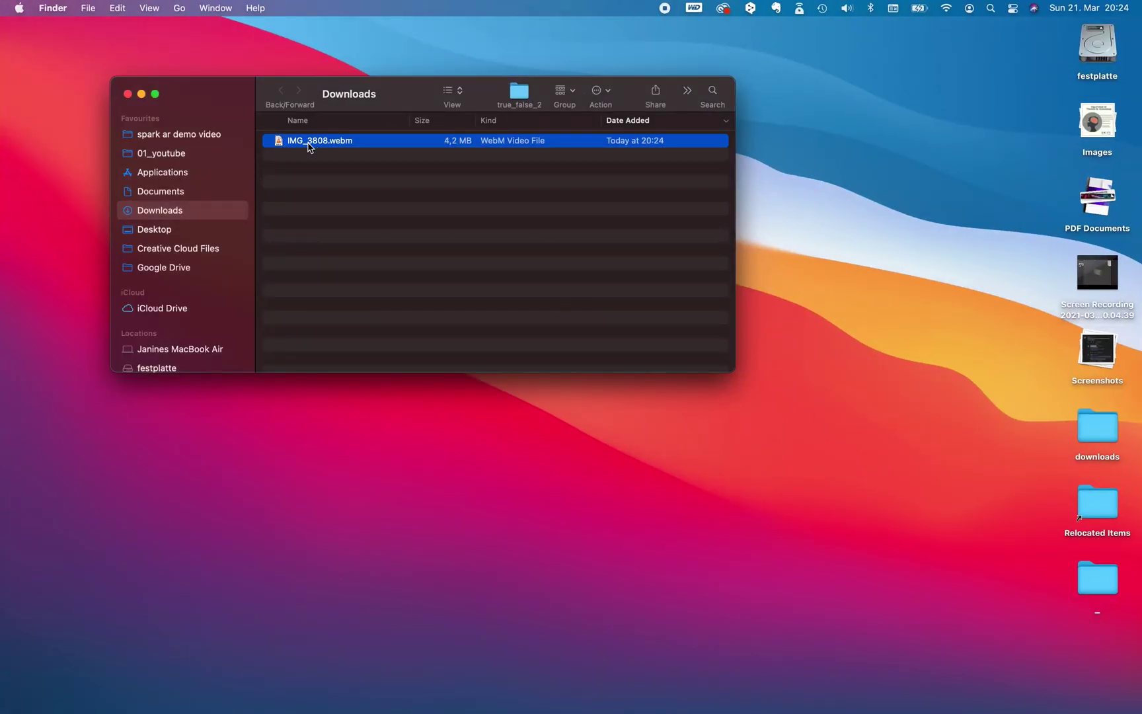
pyautogui.click(173, 136)
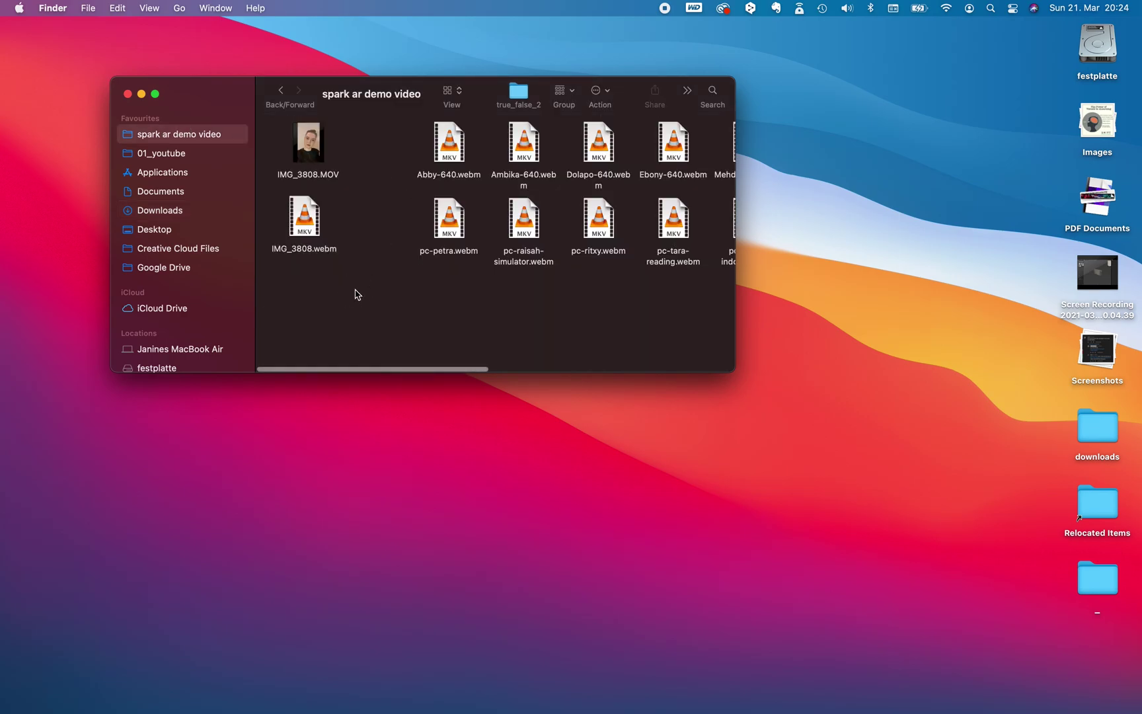
pyautogui.press('super+alt+v')
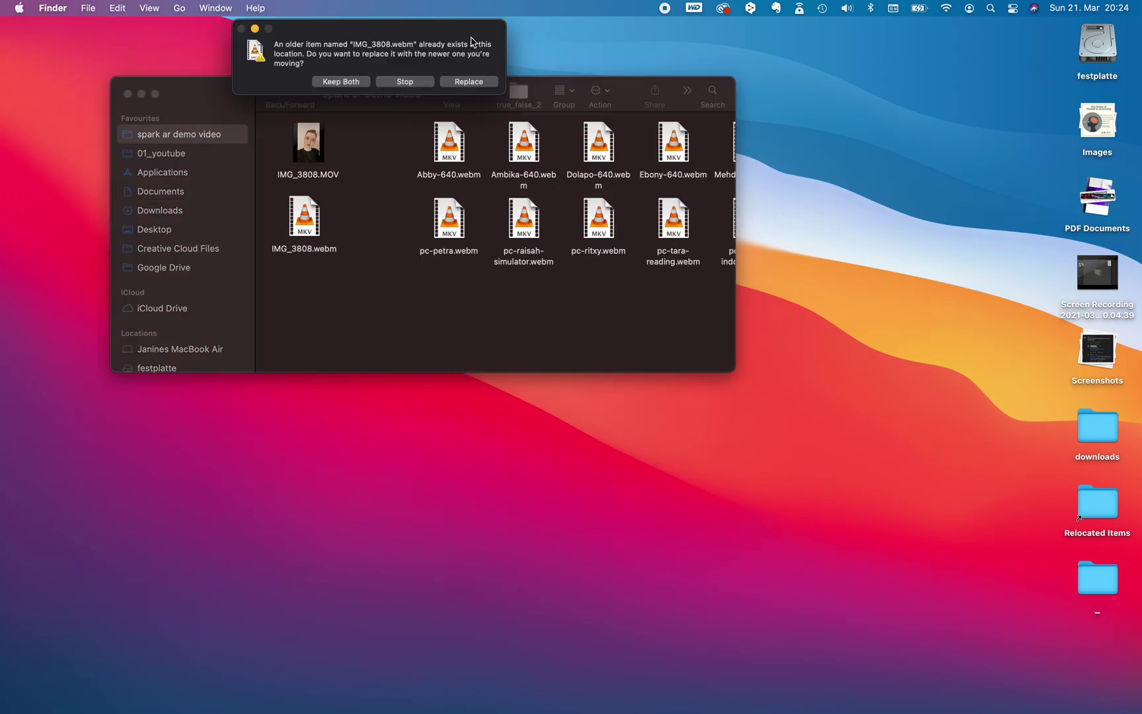
pyautogui.click(466, 82)
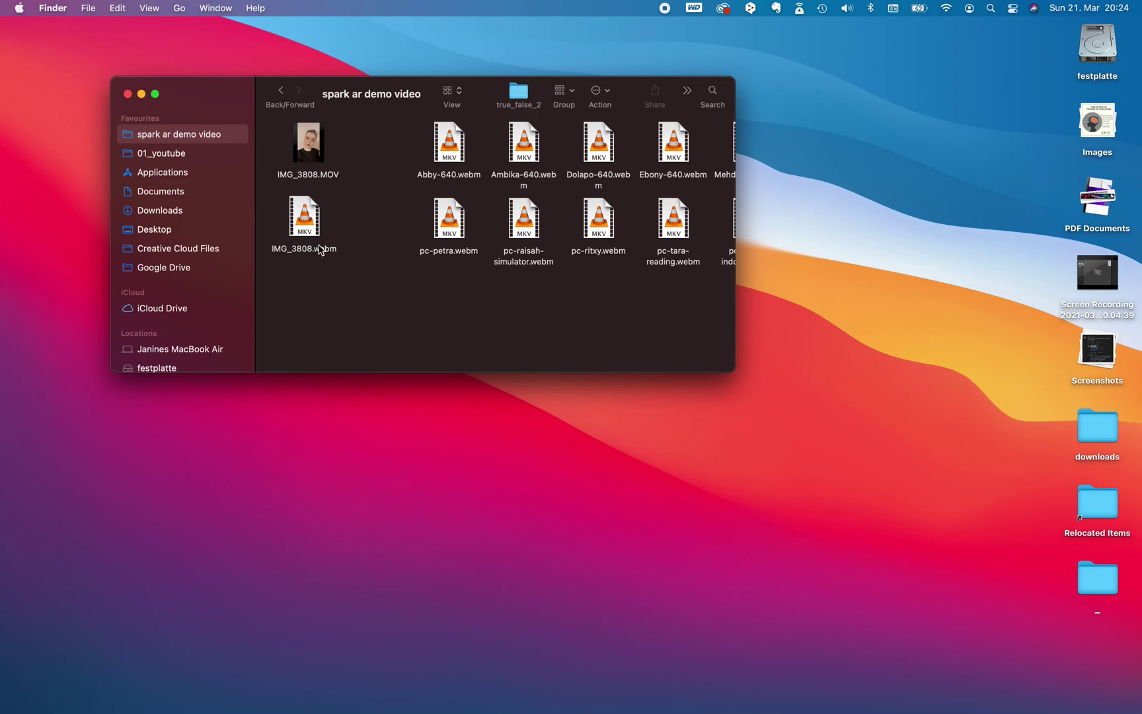
# Switch to Spark AR Studio and add IMG_3808.webm to the real-time simulation videos.
pyautogui.click(584, 680)
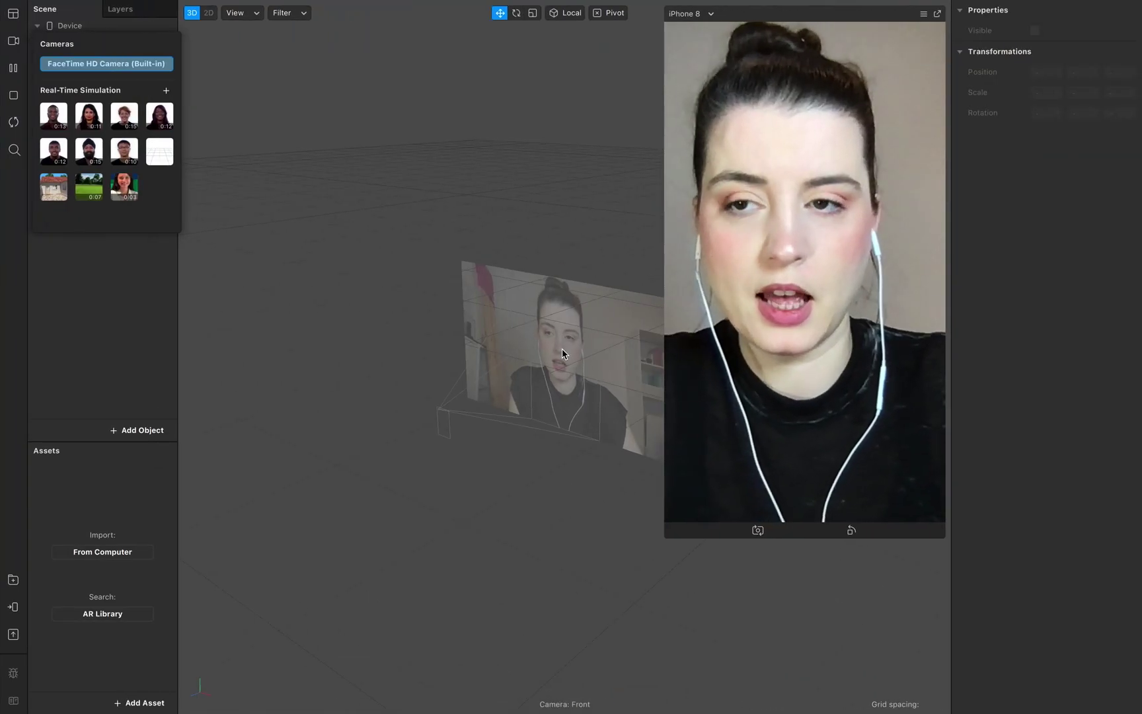
pyautogui.click(166, 90)
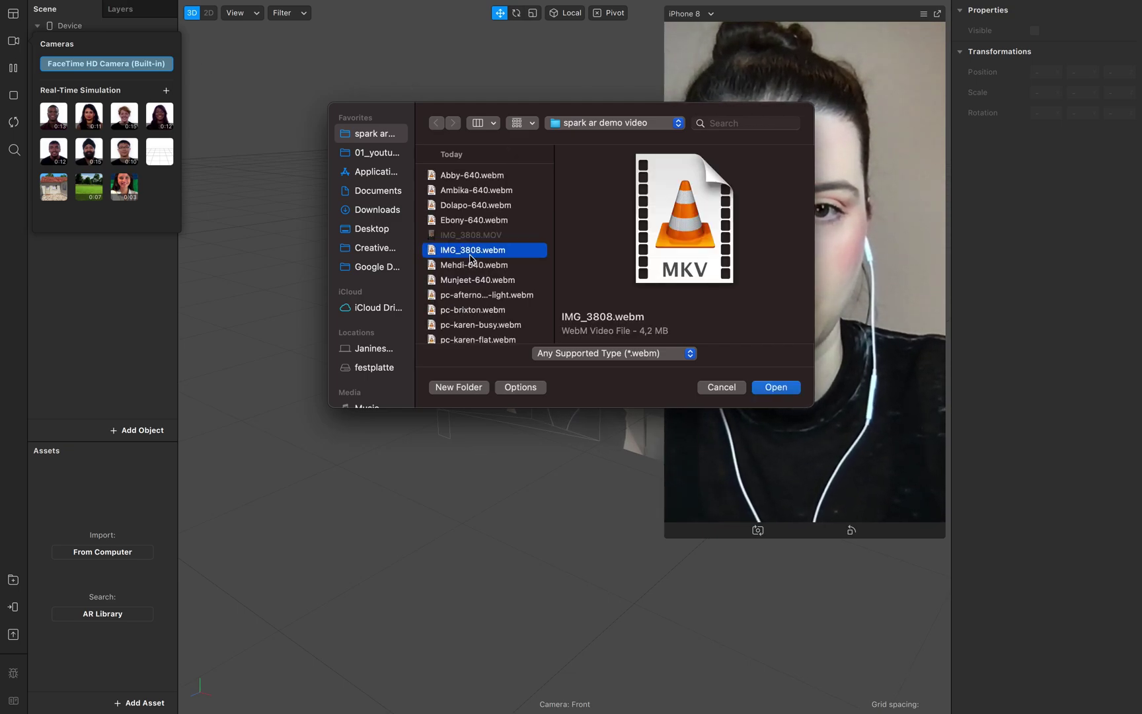
pyautogui.click(777, 387)
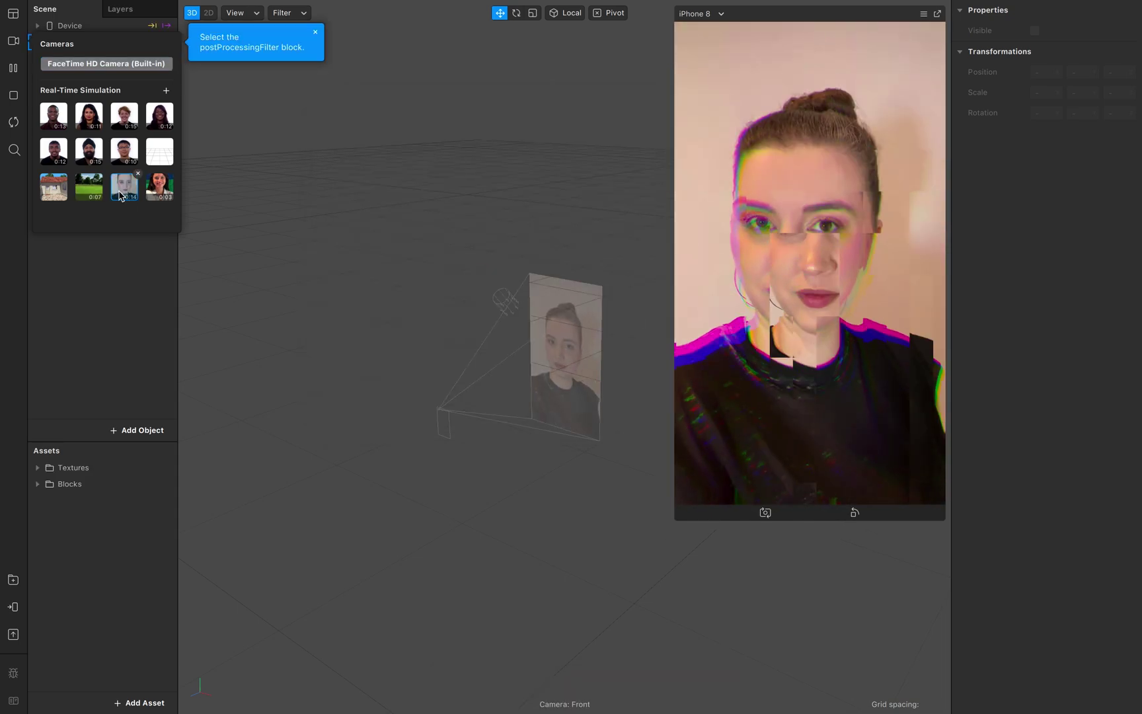
# Check the glitch effect on the park video and on the video of the woman in the white shirt.
pyautogui.click(88, 188)
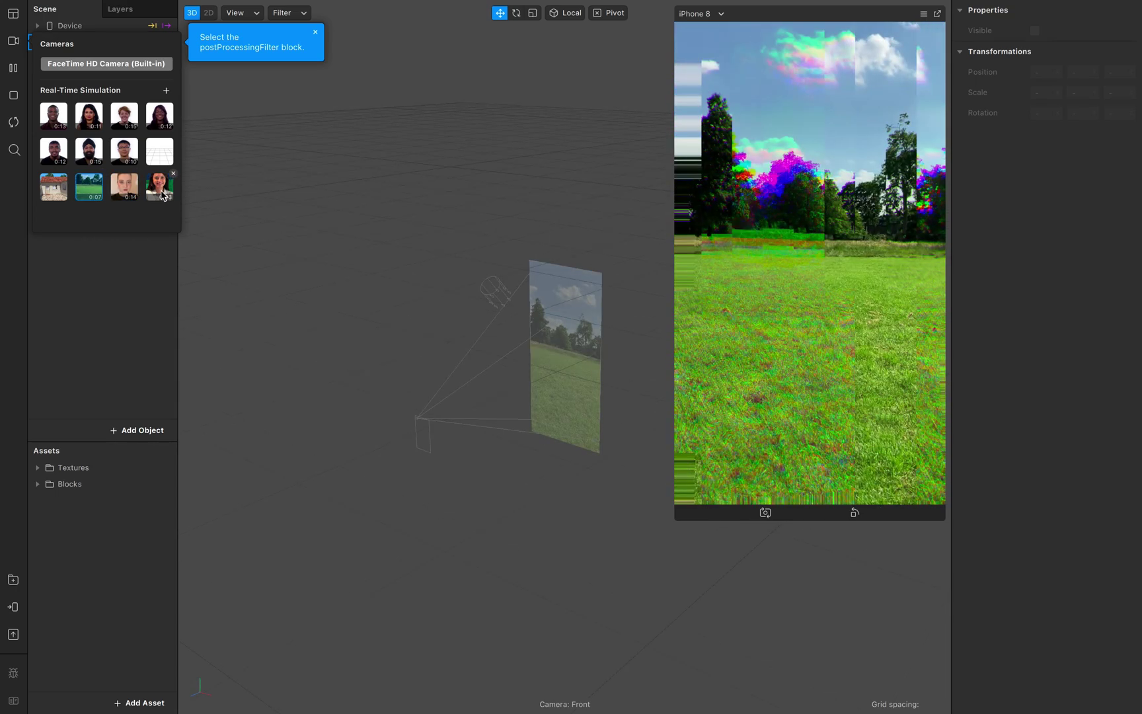
pyautogui.click(163, 195)
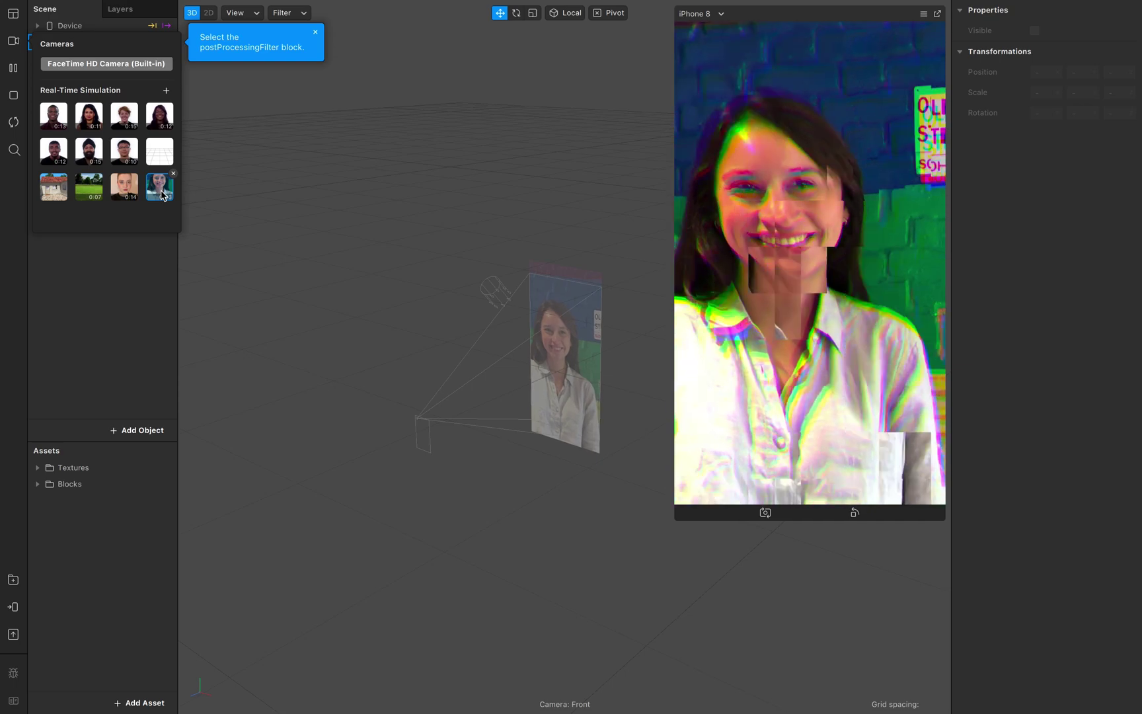